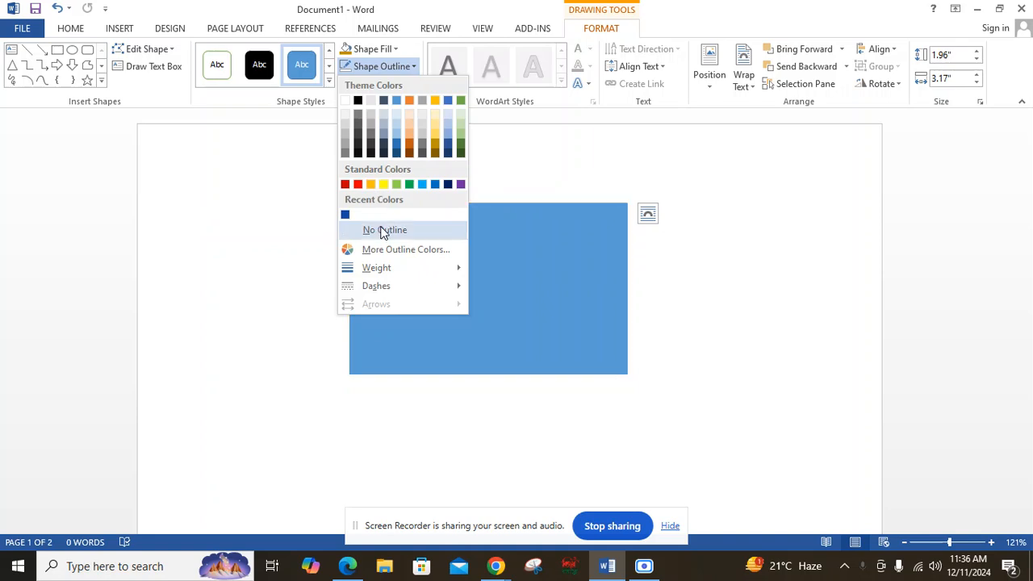
Step: Remove the large rectangle's outline and fill the rectangle with the standard green colour
{"action": "left_click", "coordinate": [384, 231]}
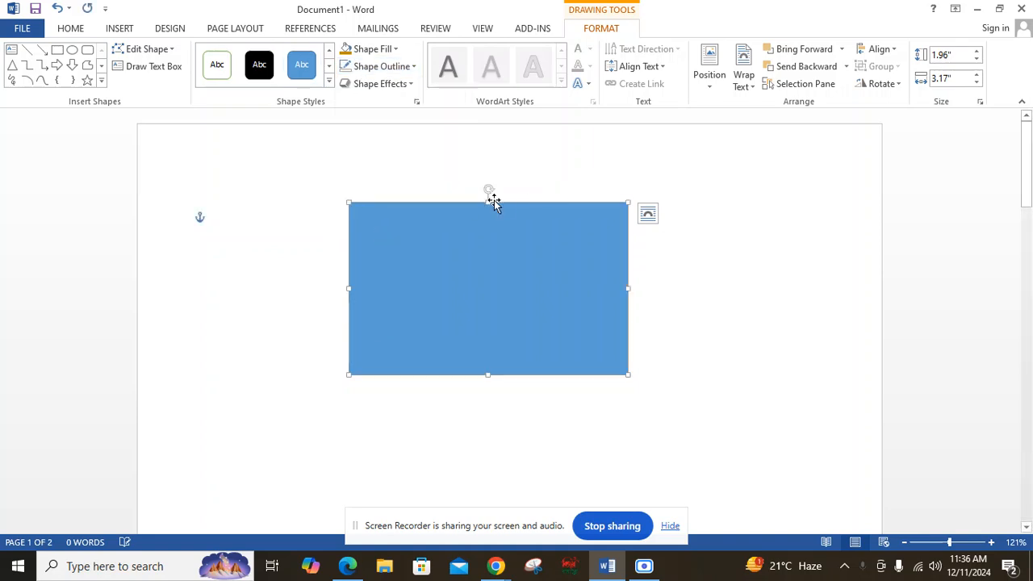
{"action": "left_click", "coordinate": [383, 50]}
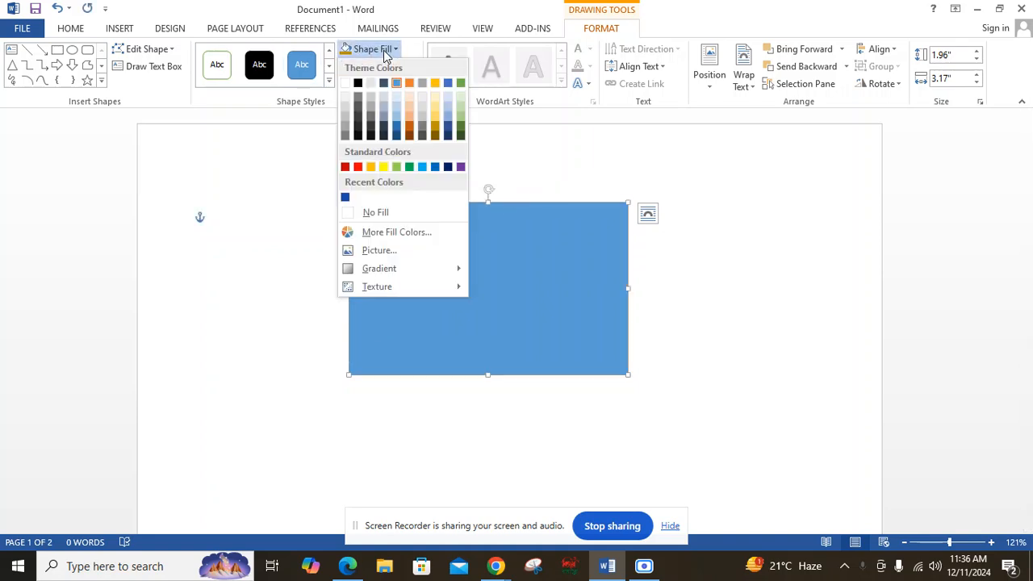
{"action": "left_click", "coordinate": [411, 167]}
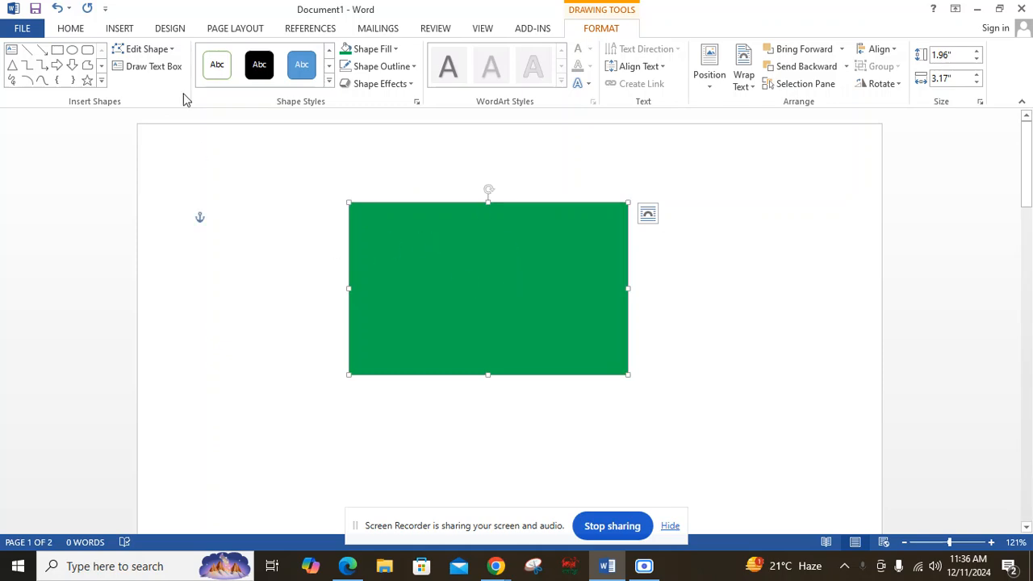
Step: Draw a circle about 1.4" in diameter on top of the green rectangle
{"action": "left_click", "coordinate": [119, 29]}
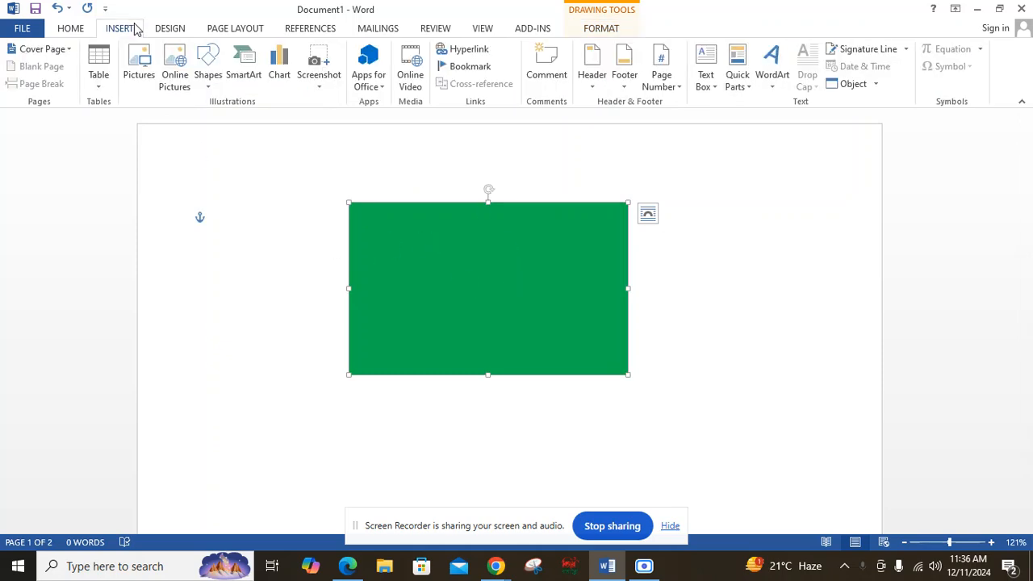
{"action": "left_click", "coordinate": [208, 80]}
{"action": "left_click", "coordinate": [262, 119]}
{"action": "left_click_drag", "start_coordinate": [417, 236], "coordinate": [478, 291]}
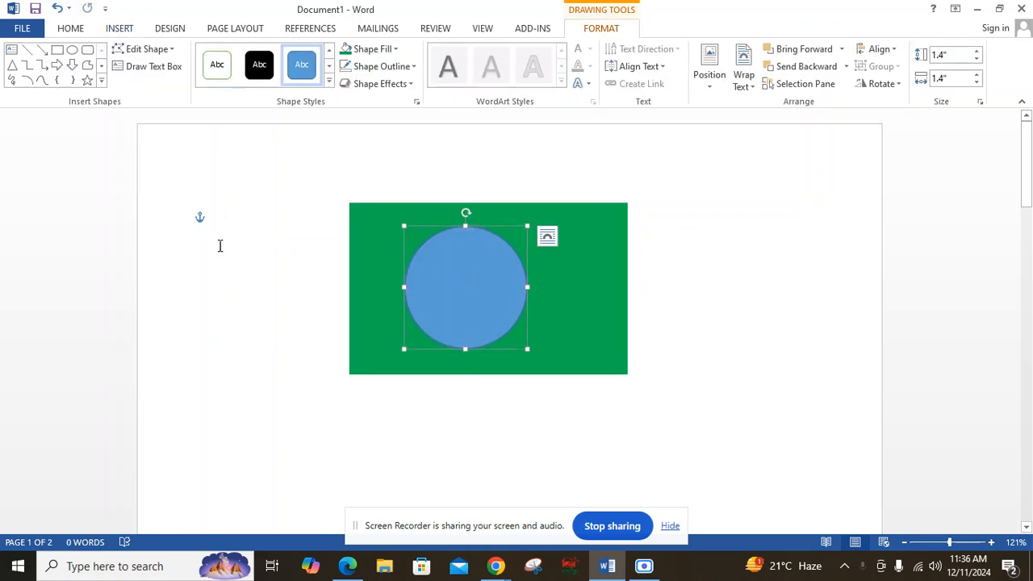
Step: Format the circle with no outline and a red fill, and centre it on the green rectangle
{"action": "left_click", "coordinate": [379, 66]}
{"action": "left_click", "coordinate": [406, 230]}
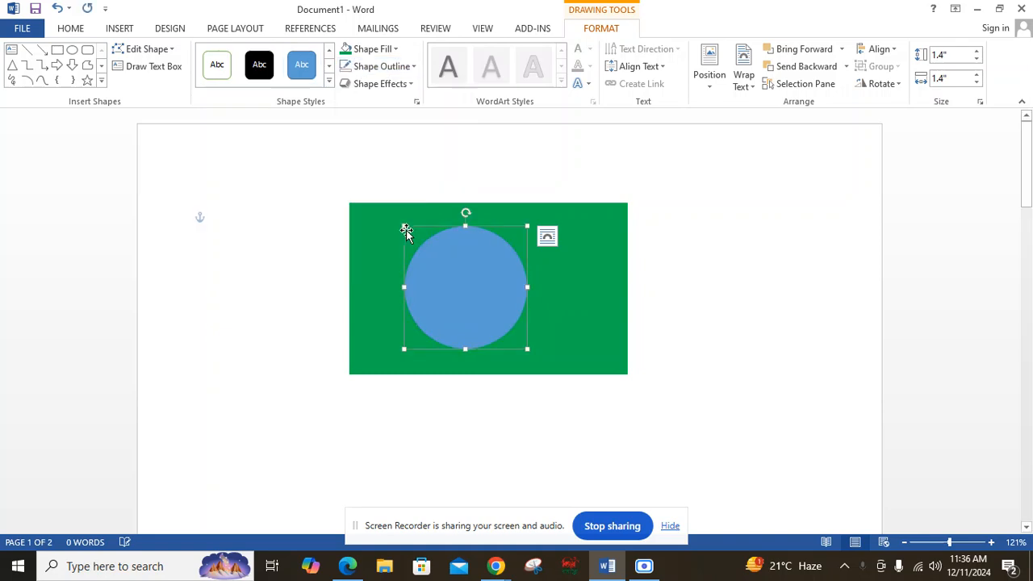
{"action": "left_click", "coordinate": [372, 48]}
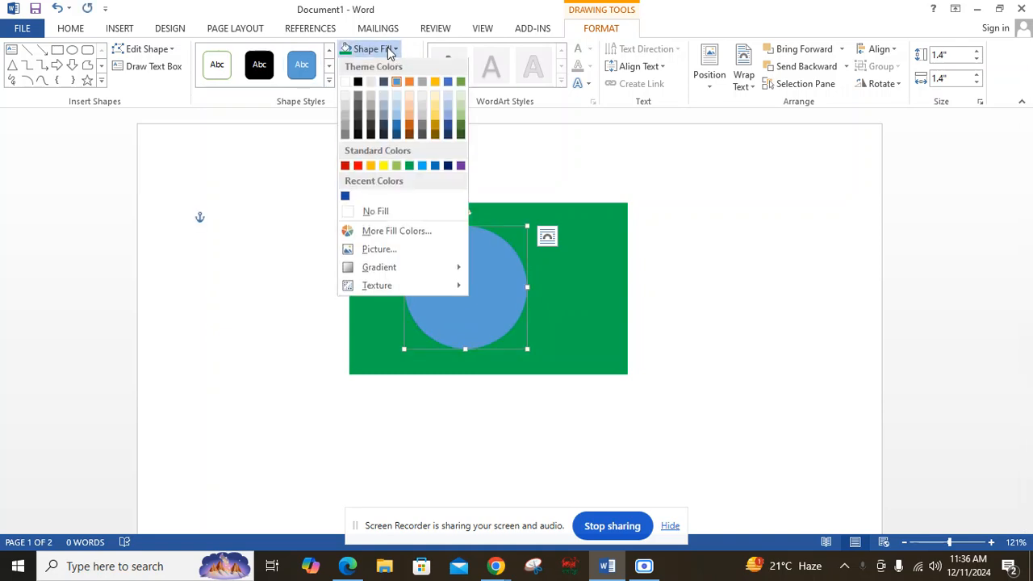
{"action": "left_click", "coordinate": [357, 167]}
{"action": "left_click_drag", "start_coordinate": [466, 296], "coordinate": [477, 288]}
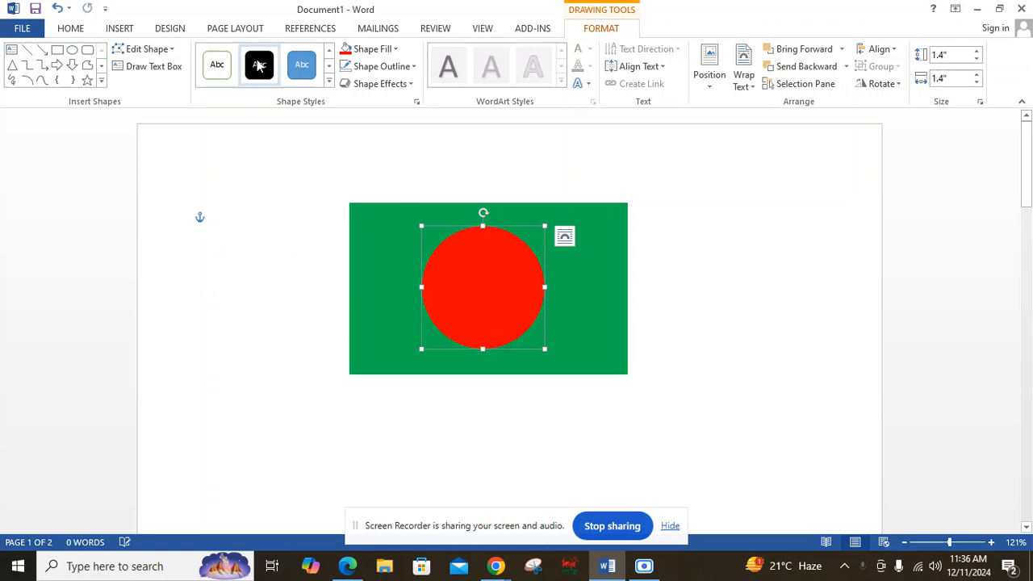
{"action": "left_click", "coordinate": [119, 28]}
{"action": "left_click", "coordinate": [202, 88]}
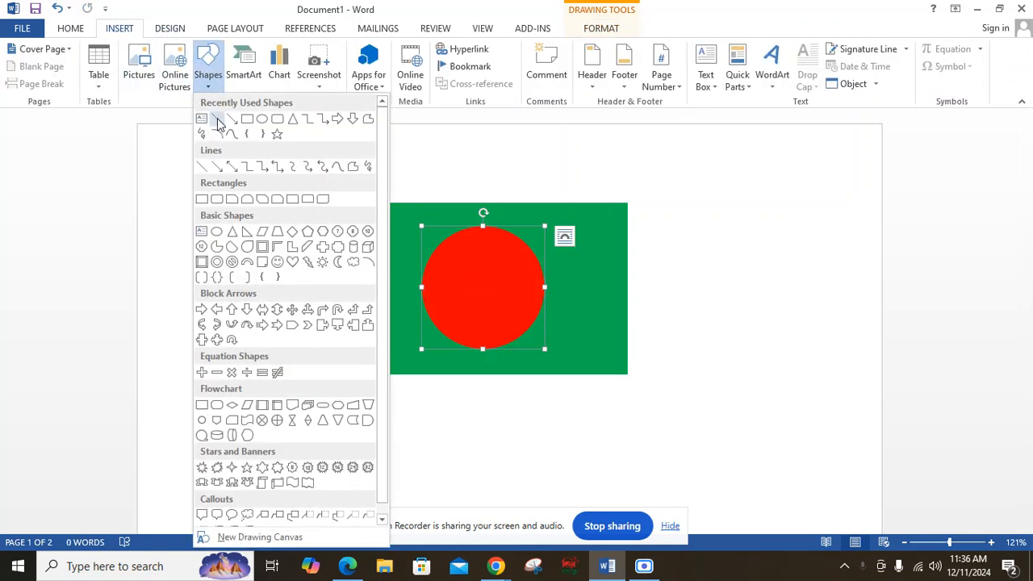
{"action": "left_click", "coordinate": [217, 119]}
{"action": "left_click_drag", "start_coordinate": [328, 203], "coordinate": [310, 441]}
{"action": "left_click", "coordinate": [327, 251]}
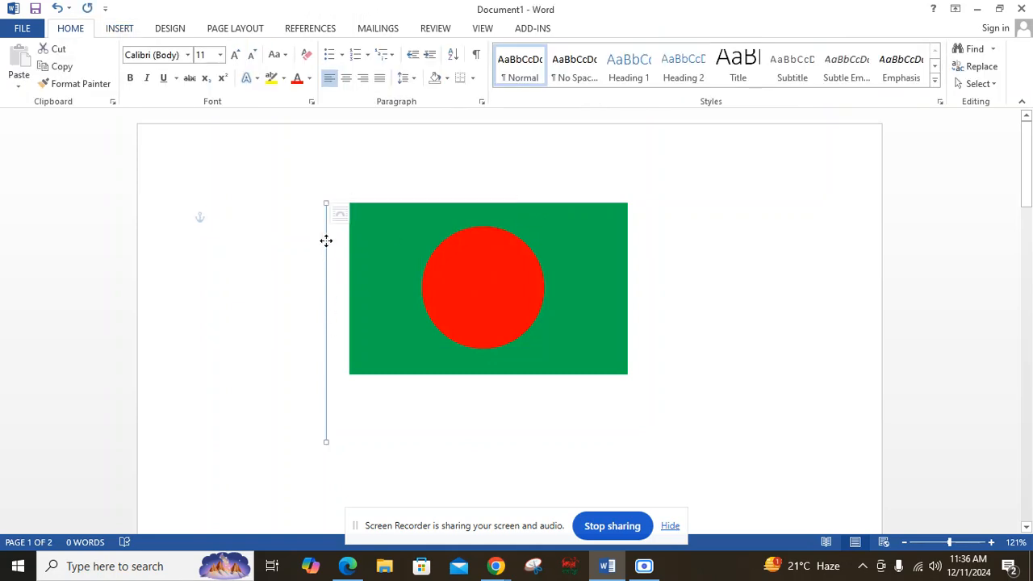
{"action": "double_click", "coordinate": [326, 242]}
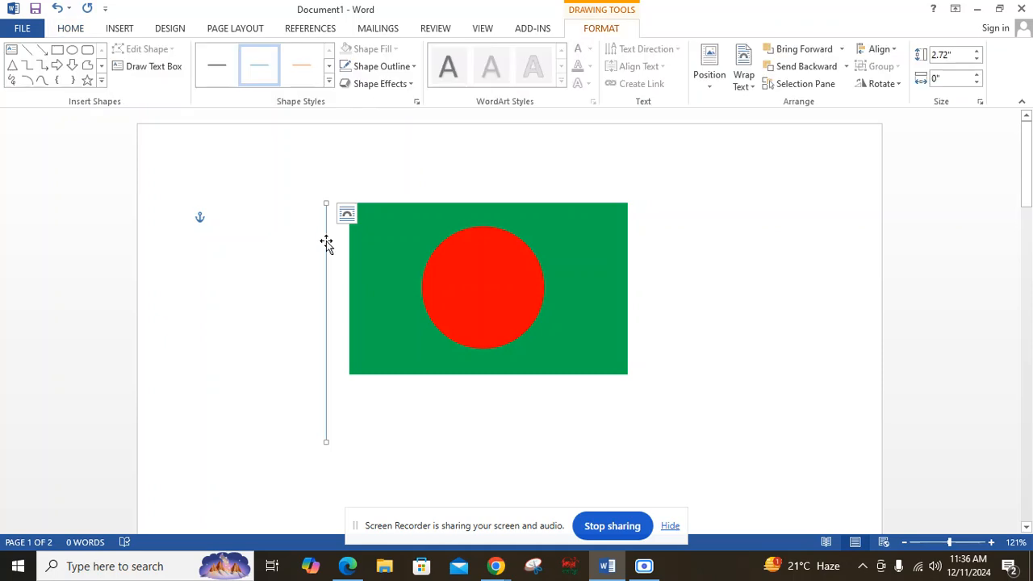
{"action": "left_click", "coordinate": [406, 69]}
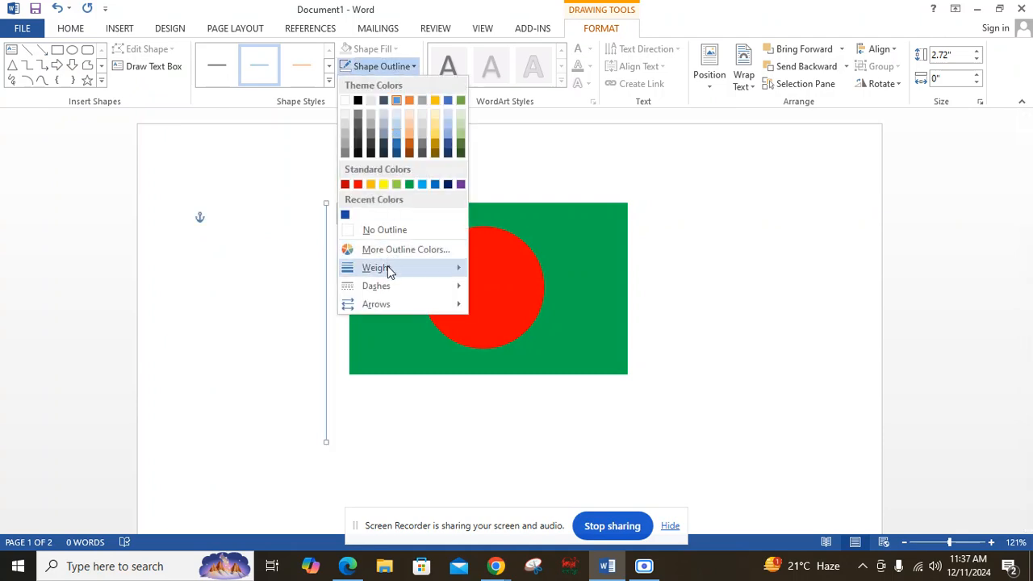
{"action": "mouse_move", "coordinate": [392, 267]}
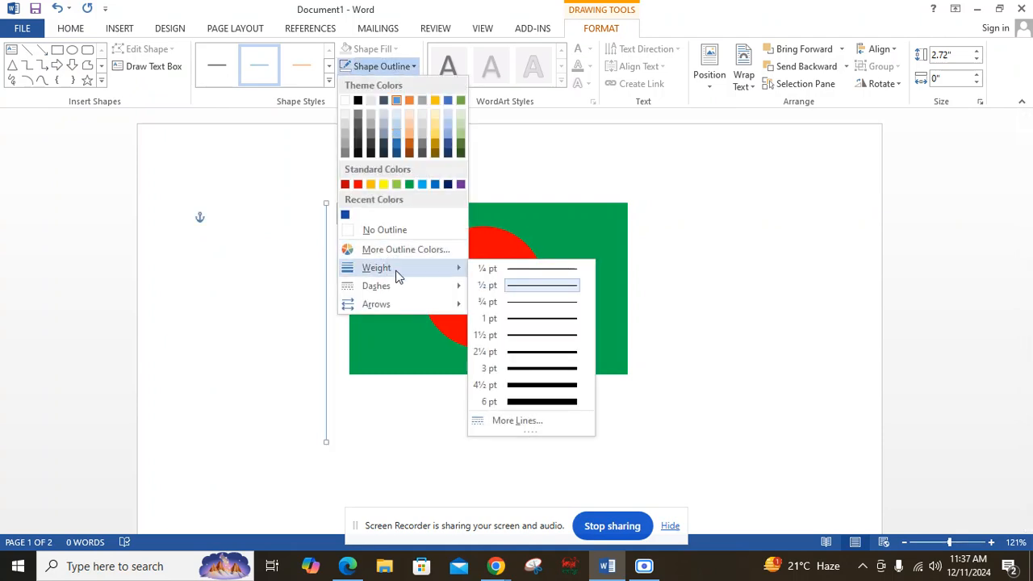
{"action": "left_click", "coordinate": [530, 403]}
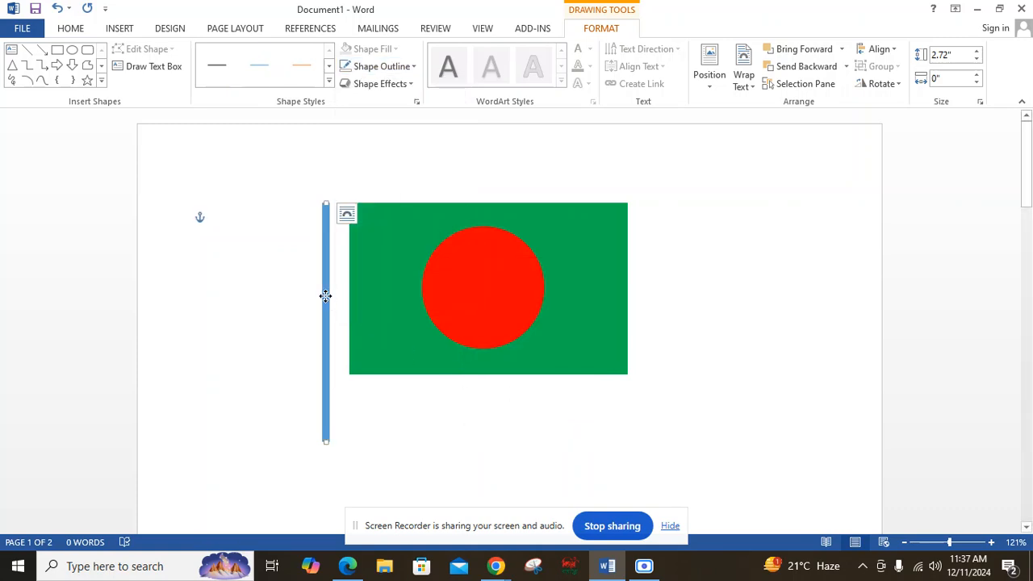
{"action": "left_click_drag", "start_coordinate": [326, 296], "coordinate": [343, 294]}
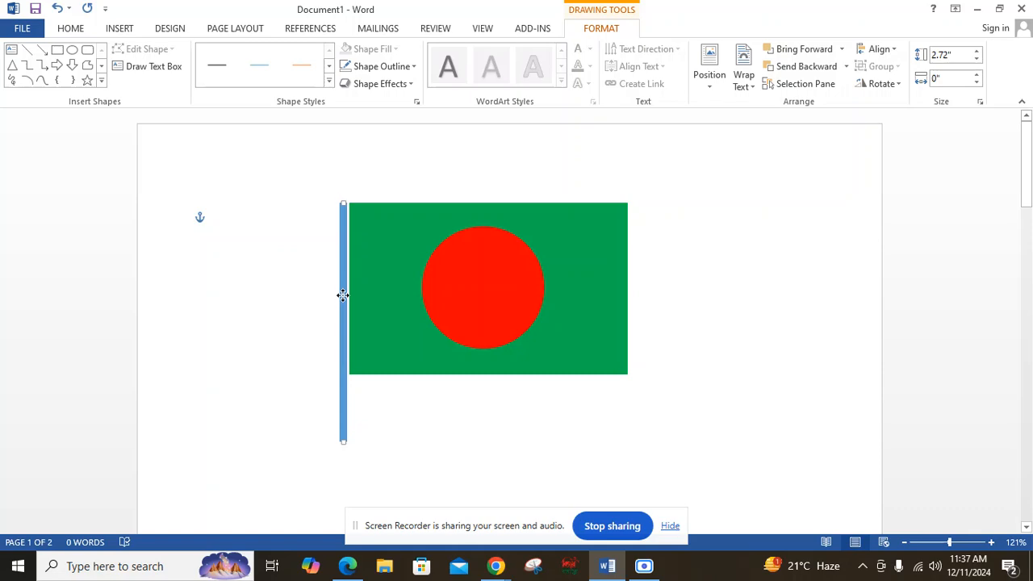
{"action": "key", "text": "Delete"}
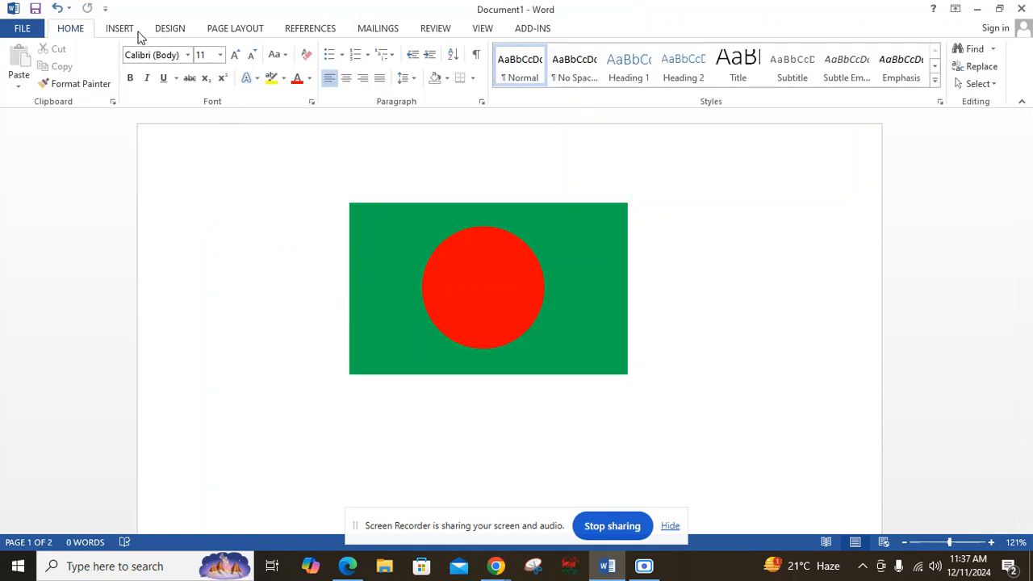
Step: Draw a tall, narrow rectangle about 3.33" by 0.24" as a flagpole and place it against the flag's left edge
{"action": "left_click", "coordinate": [120, 28]}
{"action": "left_click", "coordinate": [207, 75]}
{"action": "left_click", "coordinate": [248, 123]}
{"action": "mouse_move", "coordinate": [295, 206]}
{"action": "left_mouse_down"}
{"action": "mouse_move", "coordinate": [323, 395]}
{"action": "mouse_move", "coordinate": [318, 500]}
{"action": "left_mouse_up"}
{"action": "left_click_drag", "start_coordinate": [317, 398], "coordinate": [347, 389]}
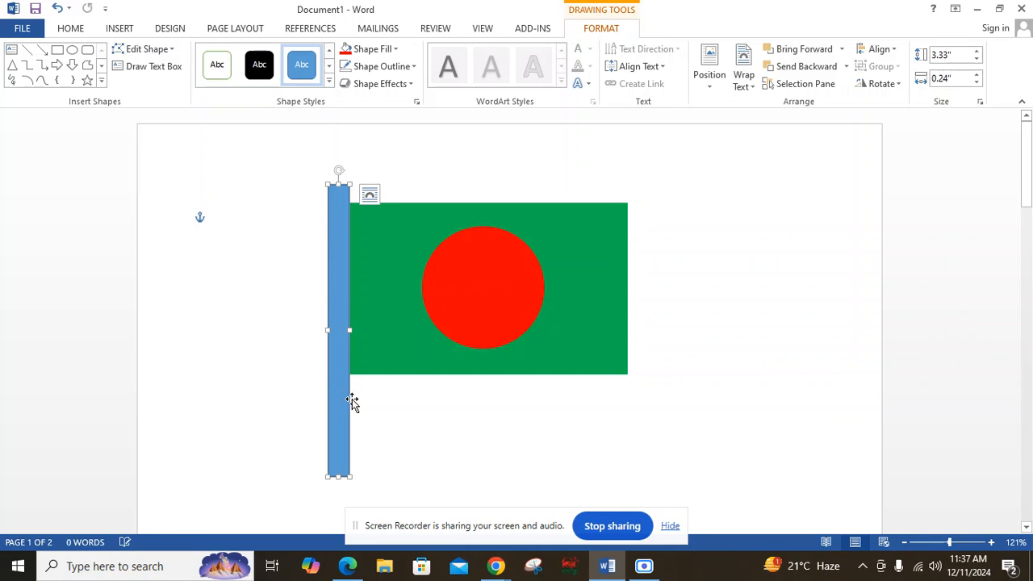
{"action": "left_click", "coordinate": [341, 488]}
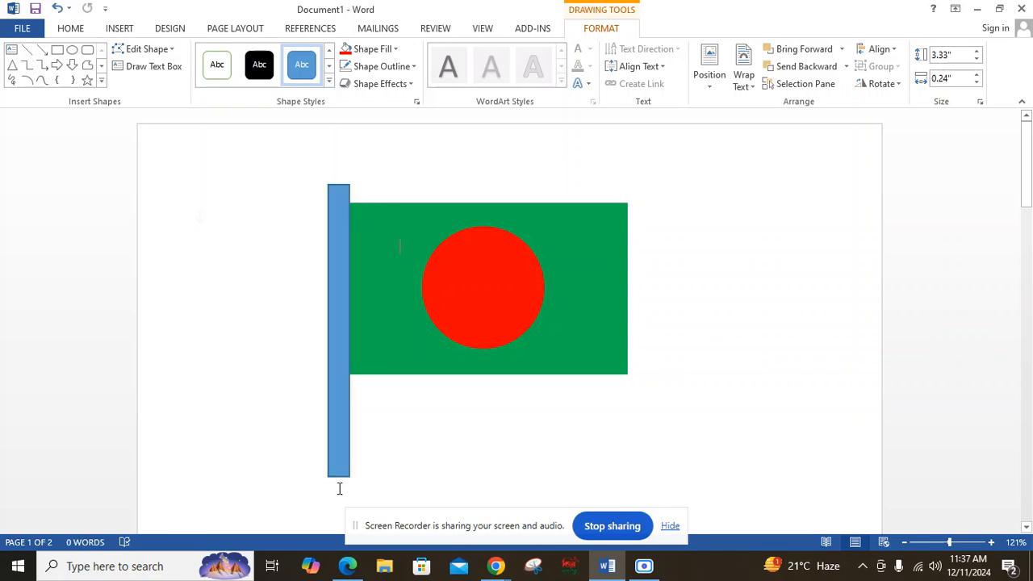
Step: Fill the flagpole rectangle with a light orange theme colour
{"action": "left_click", "coordinate": [342, 383]}
{"action": "left_click", "coordinate": [373, 49]}
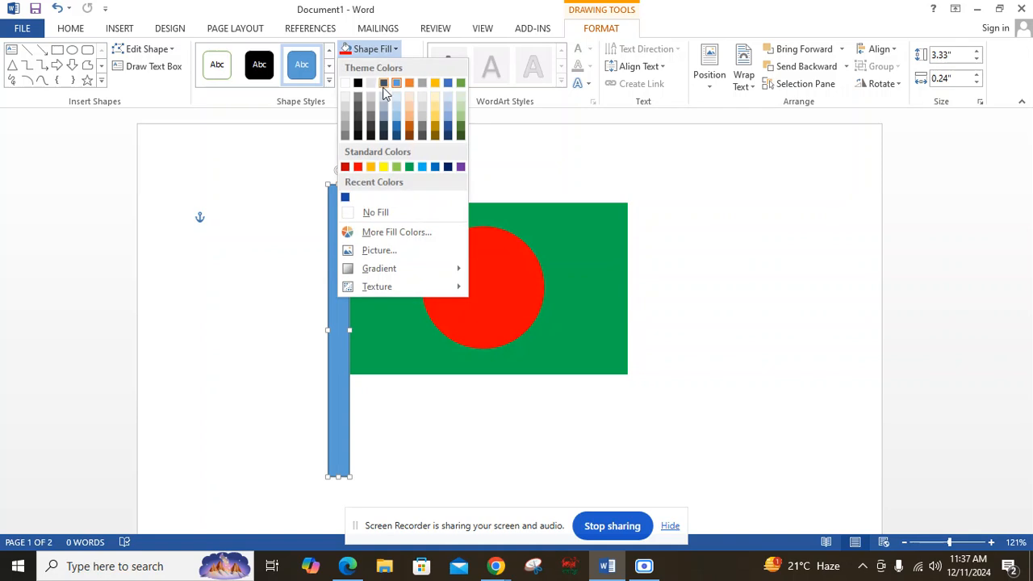
{"action": "left_click", "coordinate": [413, 118]}
{"action": "left_click", "coordinate": [409, 372]}
{"action": "left_click", "coordinate": [344, 316]}
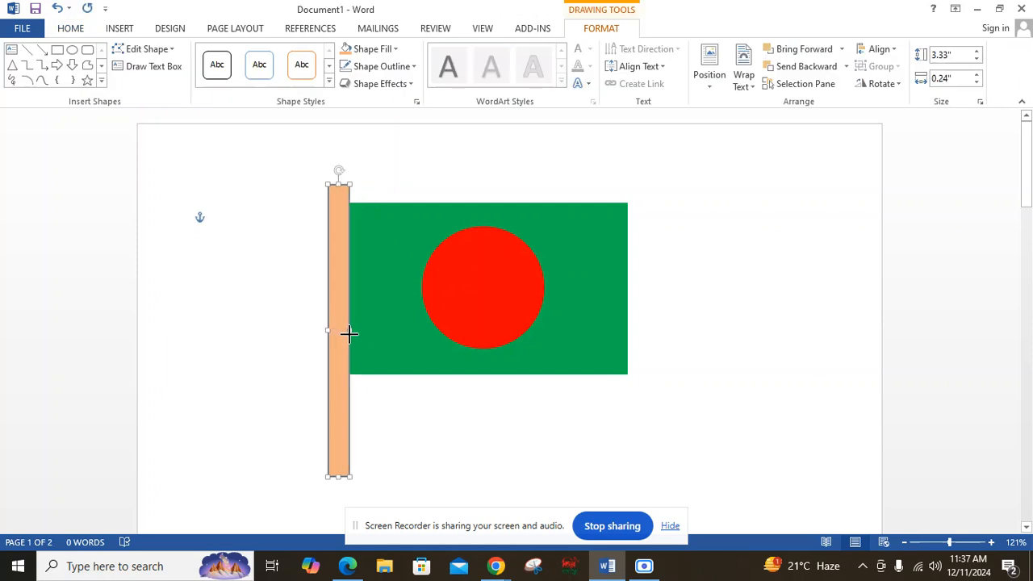
{"action": "left_click", "coordinate": [549, 168]}
{"action": "scroll", "coordinate": [703, 296], "scroll_direction": "down", "scroll_amount": 5}
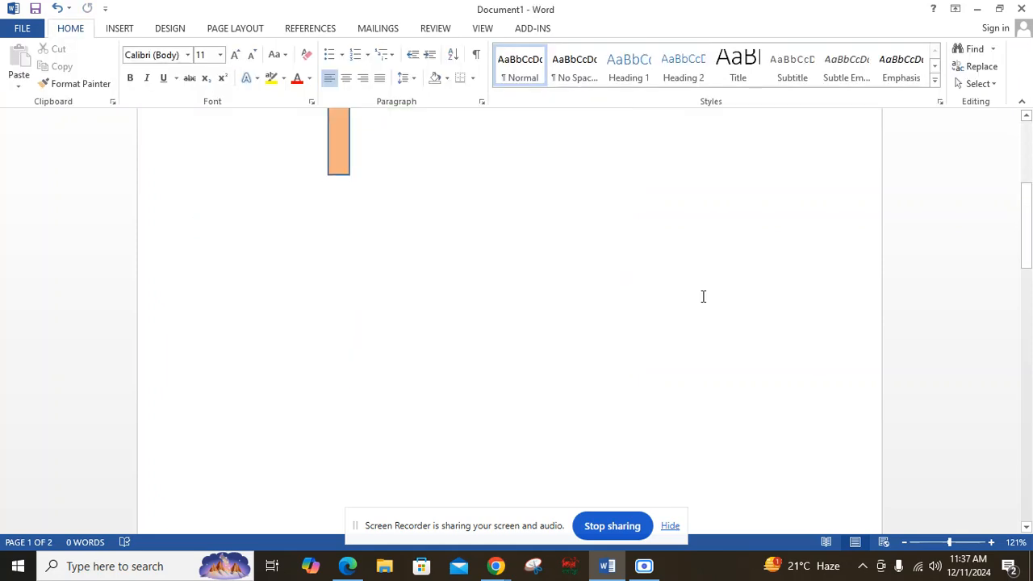
{"action": "scroll", "coordinate": [404, 283], "scroll_direction": "up", "scroll_amount": 4}
{"action": "scroll", "coordinate": [399, 277], "scroll_direction": "up", "scroll_amount": 2}
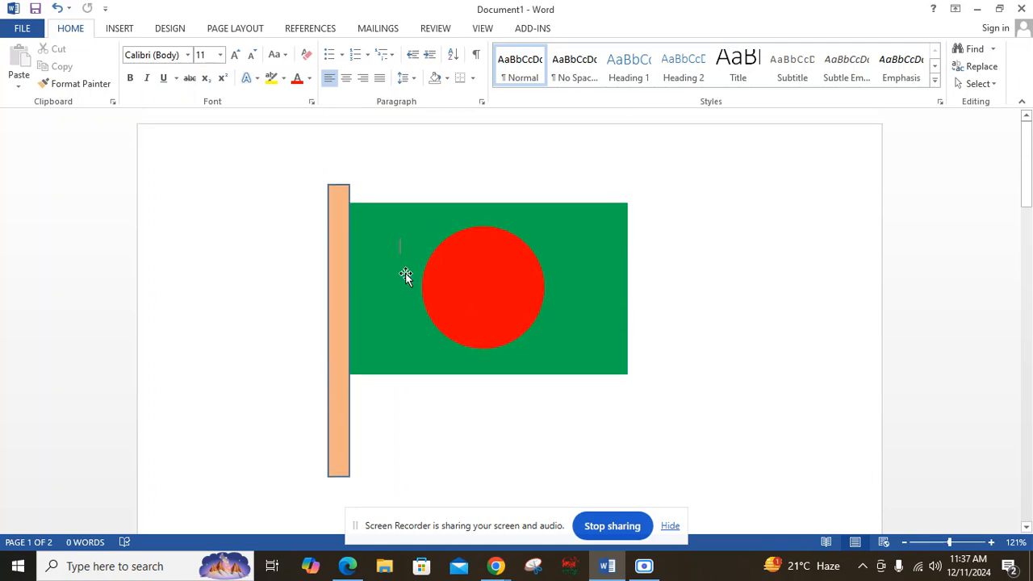
Step: Draw a rectangle about 2.07" high and 2.03" wide to the right of the flag
{"action": "left_click", "coordinate": [120, 28]}
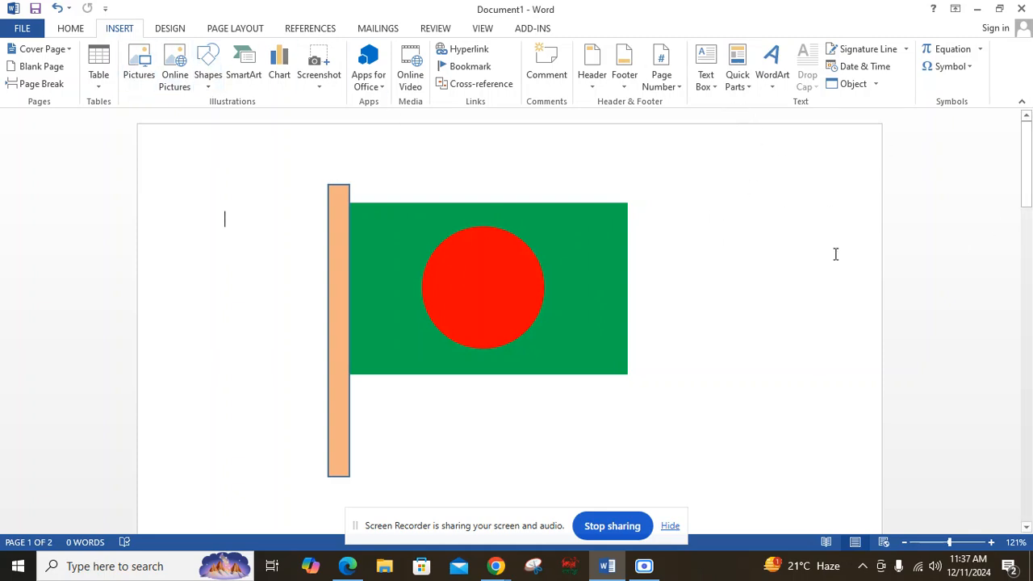
{"action": "left_click", "coordinate": [208, 74]}
{"action": "left_click", "coordinate": [242, 117]}
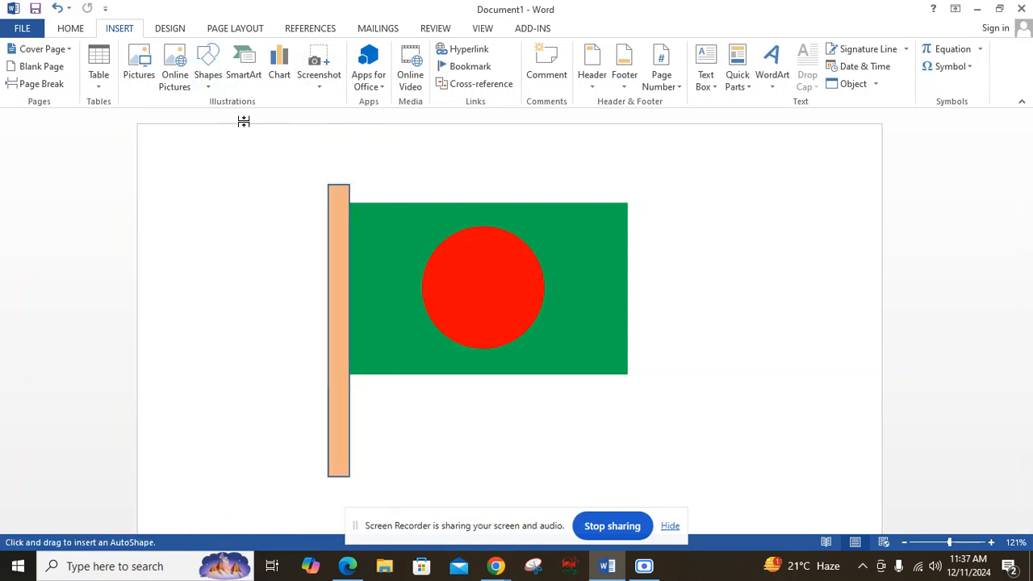
{"action": "left_click_drag", "start_coordinate": [669, 176], "coordinate": [848, 357]}
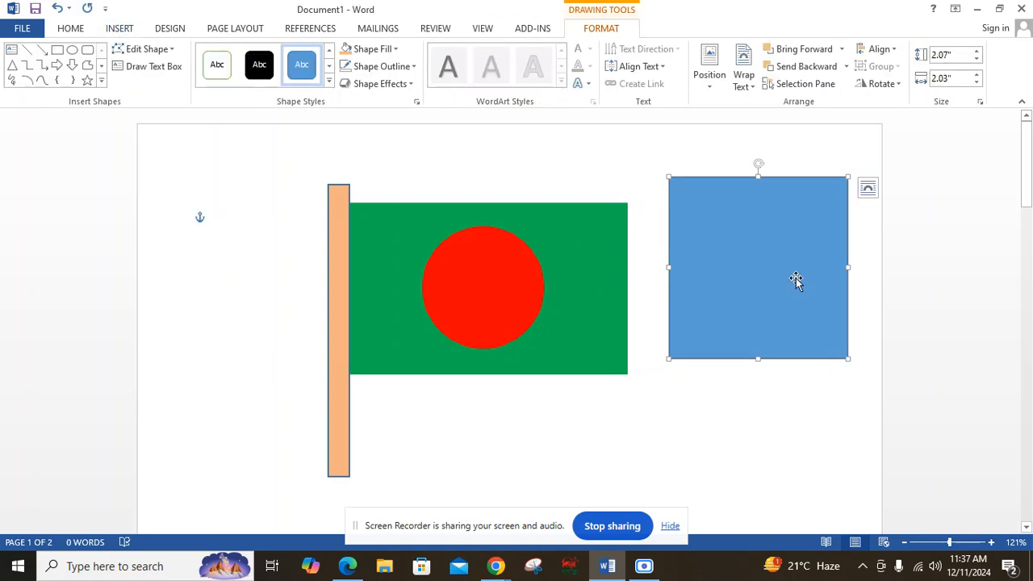
Step: Resize the blue rectangle to about 1.72" high and 2.07" wide, and move it slightly up and closer to the flag
{"action": "mouse_move", "coordinate": [757, 176]}
{"action": "left_mouse_down"}
{"action": "mouse_move", "coordinate": [757, 243]}
{"action": "mouse_move", "coordinate": [758, 188]}
{"action": "left_mouse_up"}
{"action": "left_click", "coordinate": [758, 365]}
{"action": "left_click", "coordinate": [833, 199]}
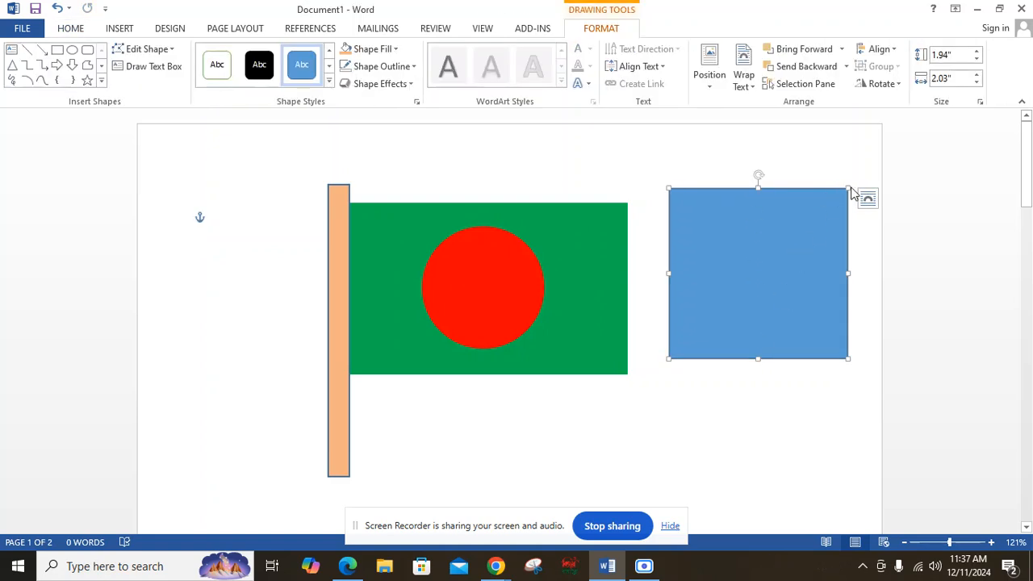
{"action": "mouse_move", "coordinate": [848, 187]}
{"action": "left_mouse_down"}
{"action": "mouse_move", "coordinate": [879, 155]}
{"action": "mouse_move", "coordinate": [800, 233]}
{"action": "mouse_move", "coordinate": [857, 202]}
{"action": "left_mouse_up"}
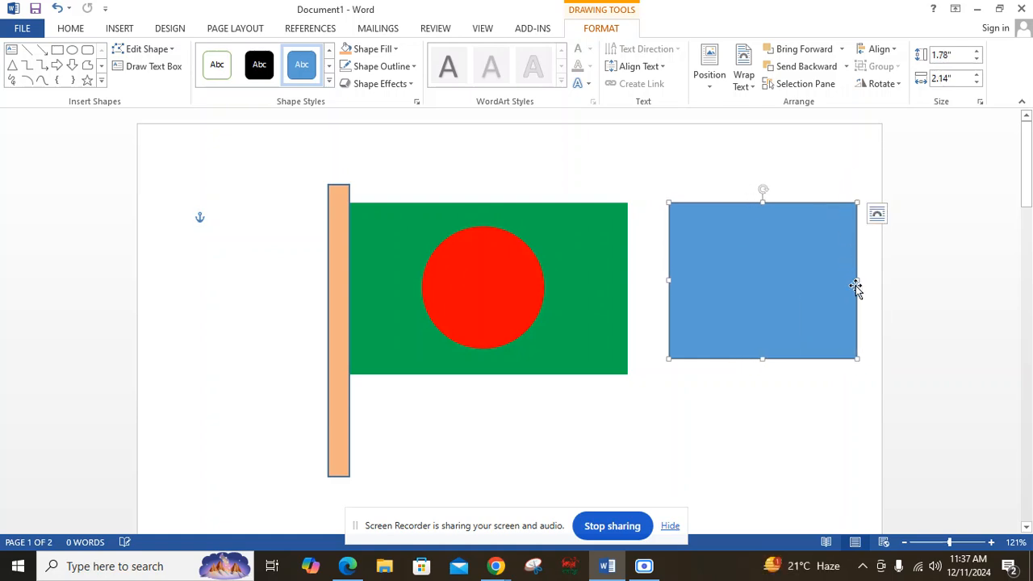
{"action": "left_click_drag", "start_coordinate": [857, 281], "coordinate": [851, 302]}
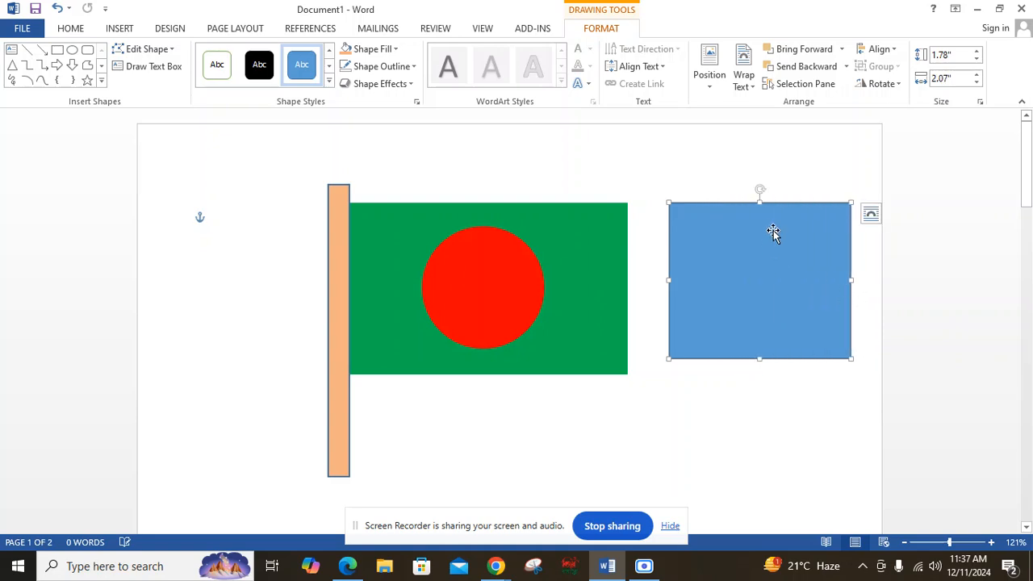
{"action": "mouse_move", "coordinate": [760, 202]}
{"action": "left_mouse_down"}
{"action": "mouse_move", "coordinate": [759, 289]}
{"action": "mouse_move", "coordinate": [770, 203]}
{"action": "left_mouse_up"}
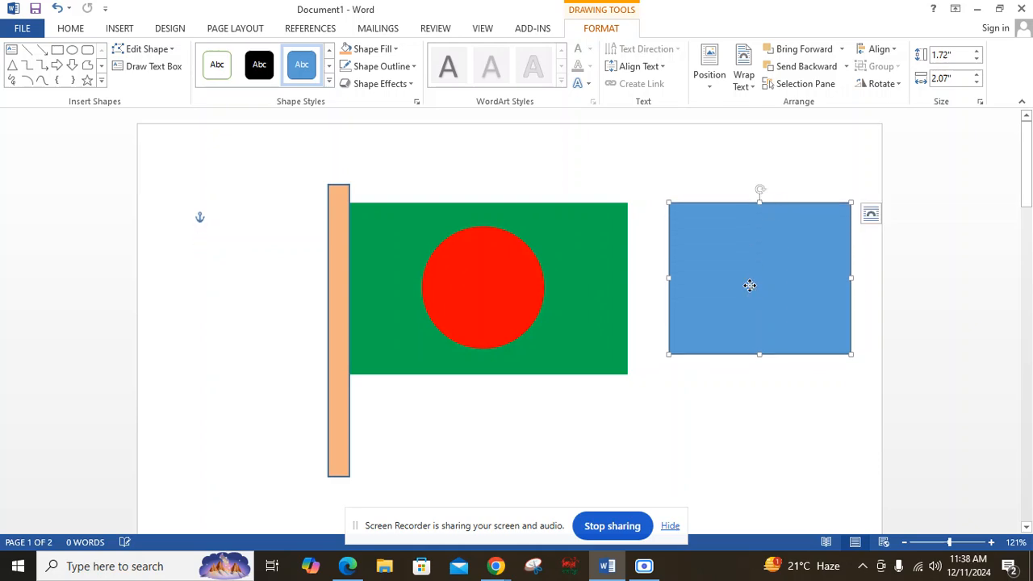
{"action": "left_click_drag", "start_coordinate": [750, 283], "coordinate": [736, 256]}
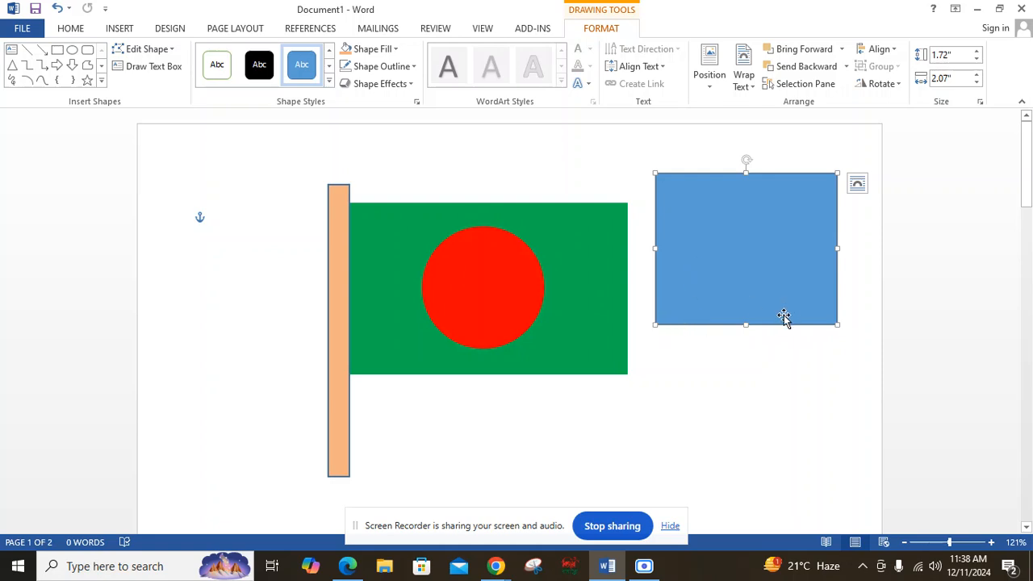
Step: Turn on point editing for the blue rectangle
{"action": "left_click", "coordinate": [157, 49]}
{"action": "left_click", "coordinate": [155, 87]}
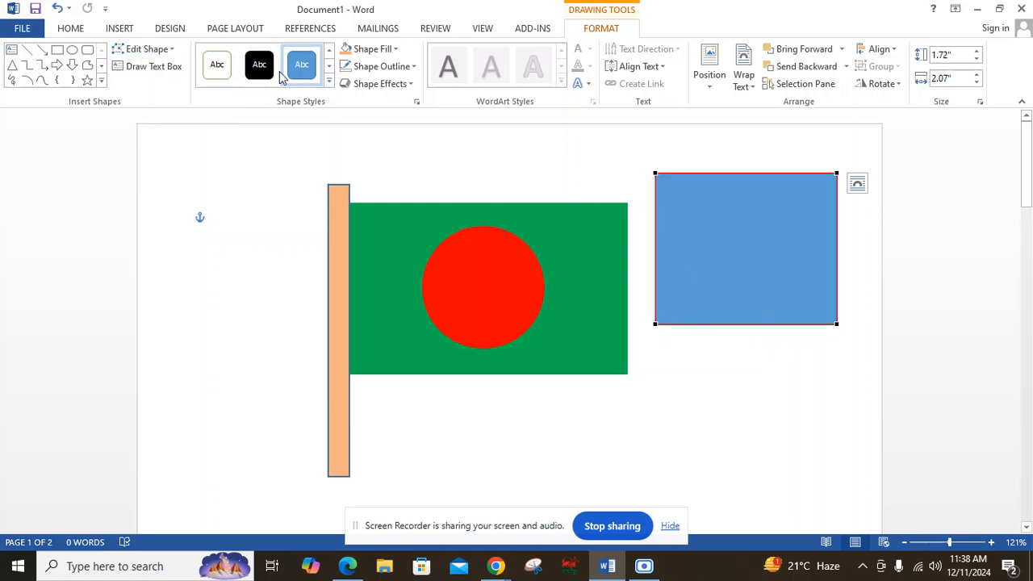
{"action": "left_click", "coordinate": [143, 48]}
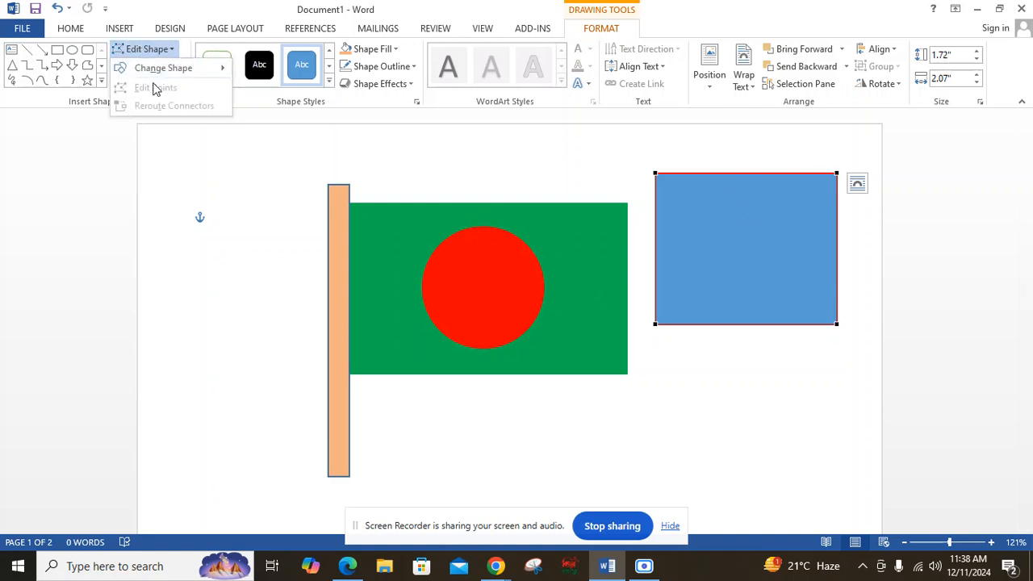
{"action": "left_click", "coordinate": [165, 51]}
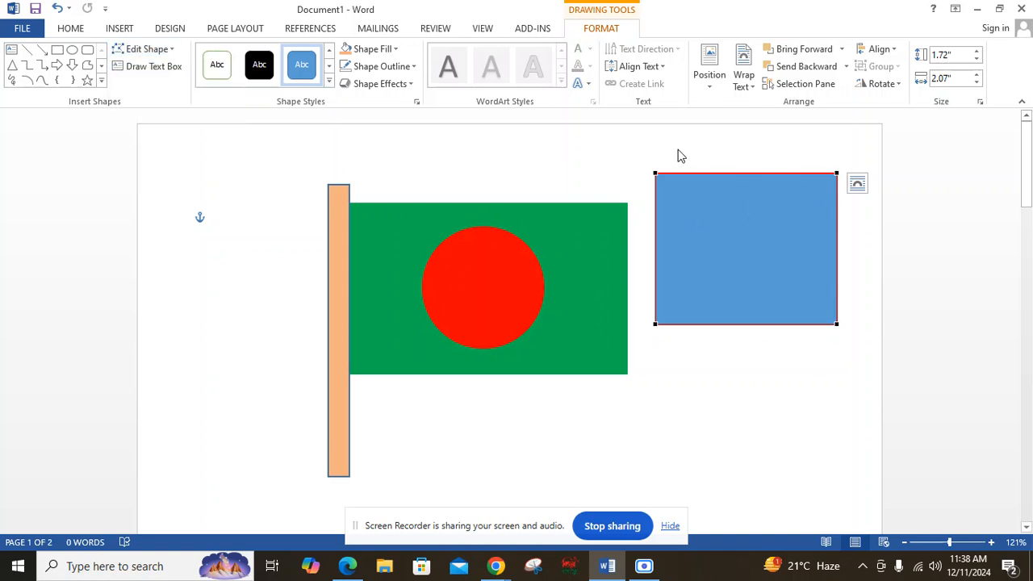
Step: Try to change the blue rectangle into a regular pentagon
{"action": "left_click", "coordinate": [143, 50]}
{"action": "mouse_move", "coordinate": [179, 74]}
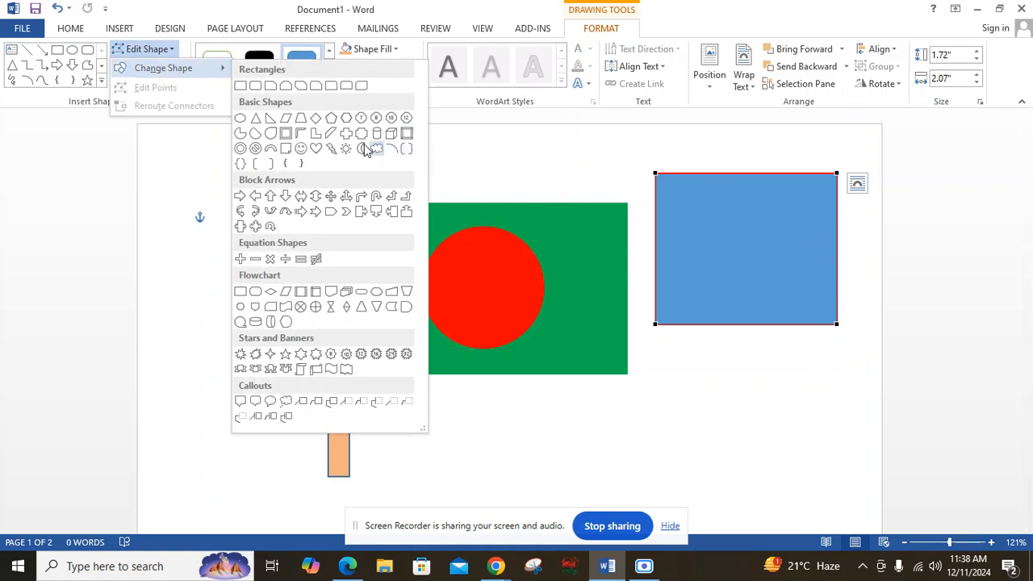
{"action": "left_click", "coordinate": [331, 118]}
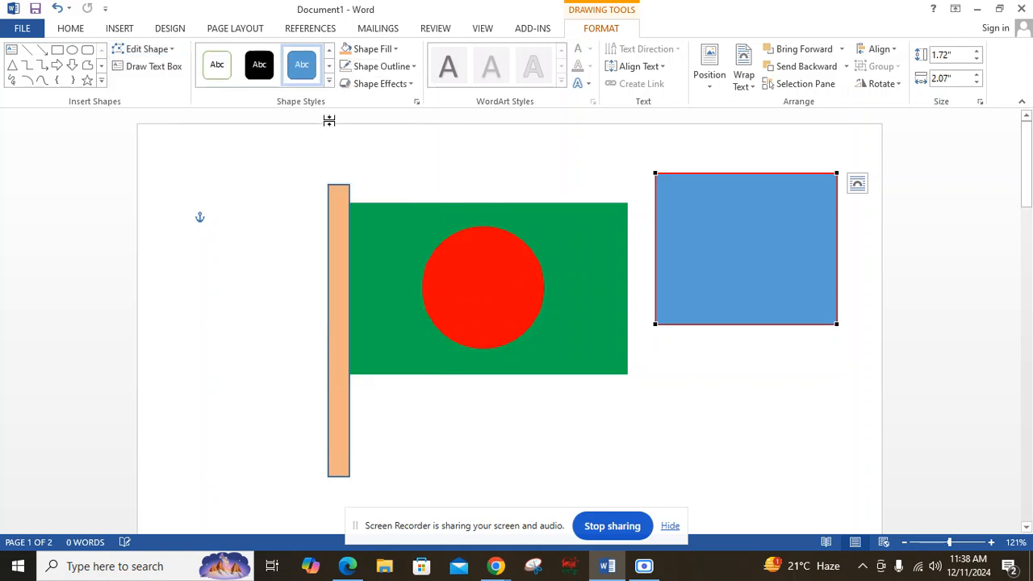
Step: Try to change the blue pentagon into a "No" symbol
{"action": "left_click", "coordinate": [147, 49]}
{"action": "mouse_move", "coordinate": [163, 68]}
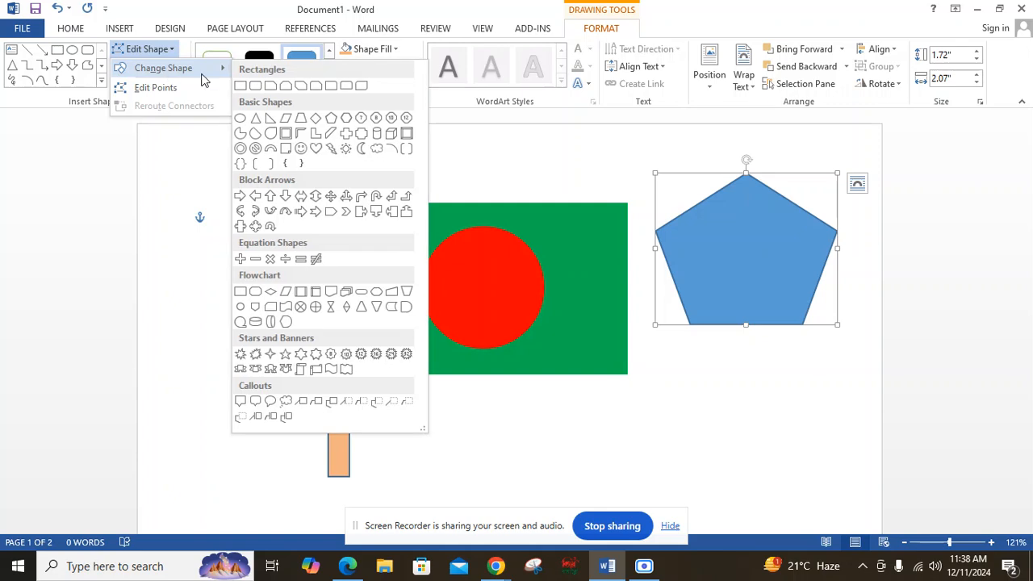
{"action": "left_click", "coordinate": [256, 148]}
Step: Change the blue shape into a rectangle with a single snipped corner
{"action": "left_click", "coordinate": [147, 48]}
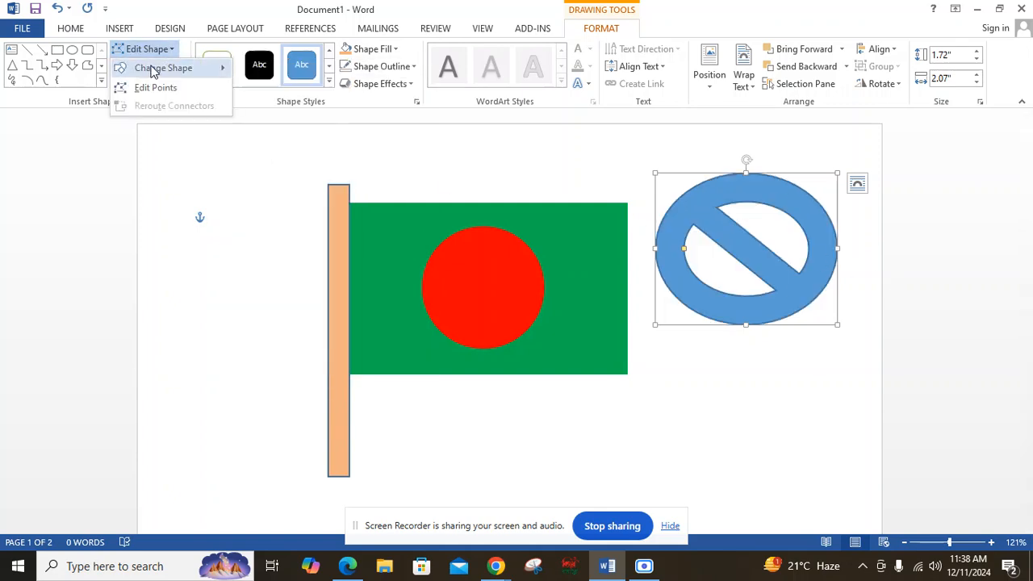
{"action": "mouse_move", "coordinate": [162, 67]}
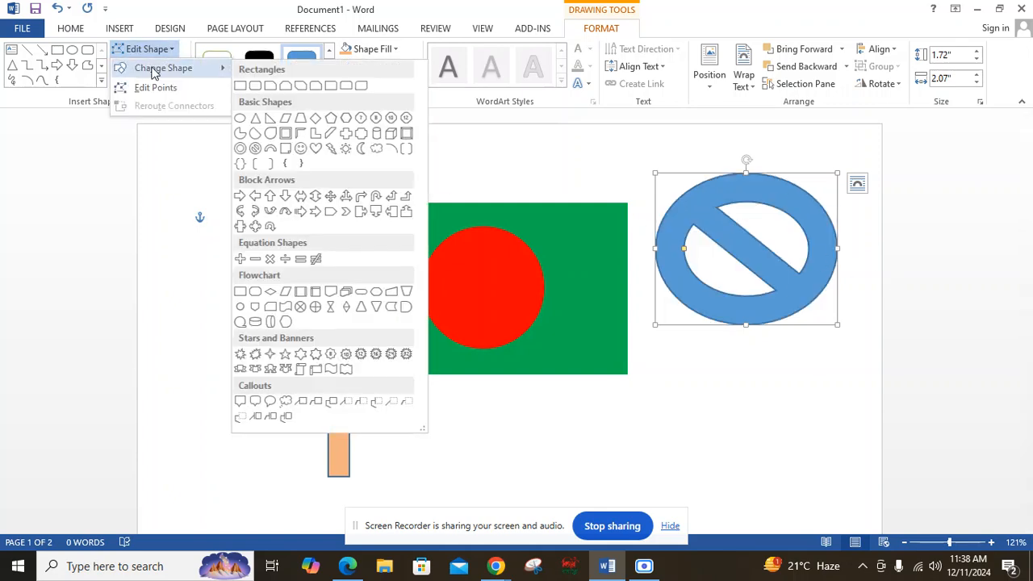
{"action": "left_click", "coordinate": [271, 86]}
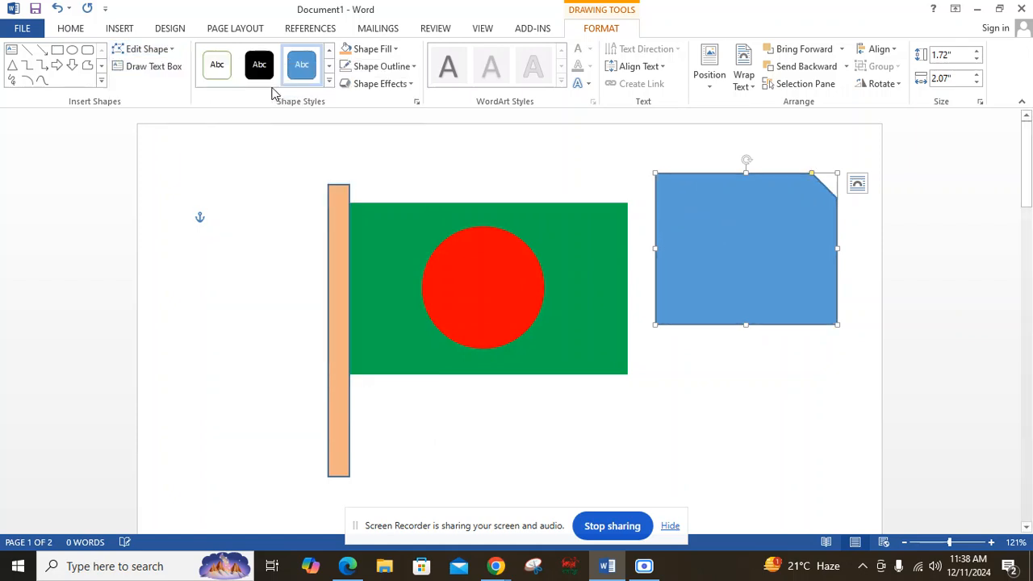
Step: Turn on point editing for the snipped blue rectangle and bend its left edge inward
{"action": "left_click", "coordinate": [137, 51]}
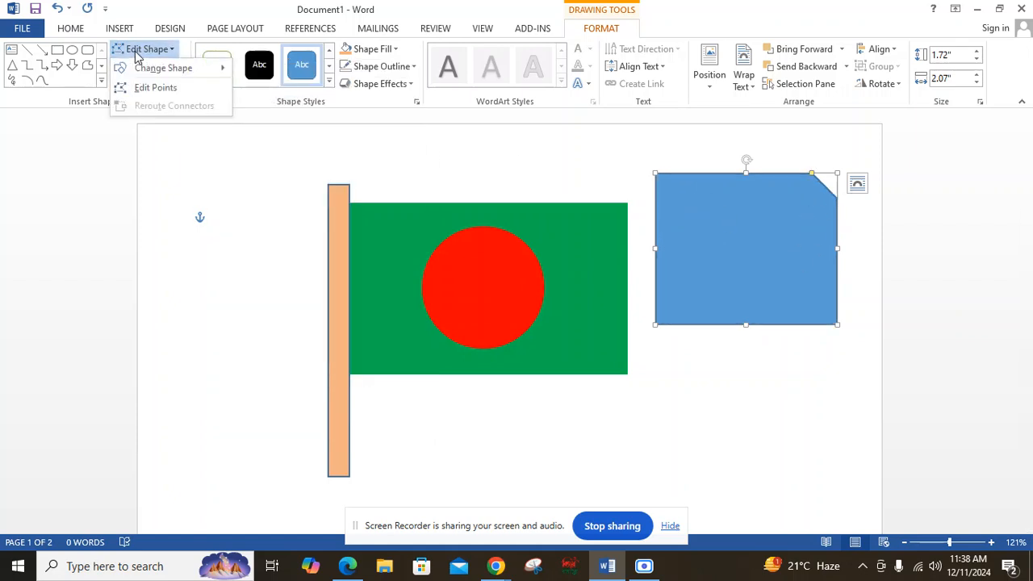
{"action": "left_click", "coordinate": [162, 89]}
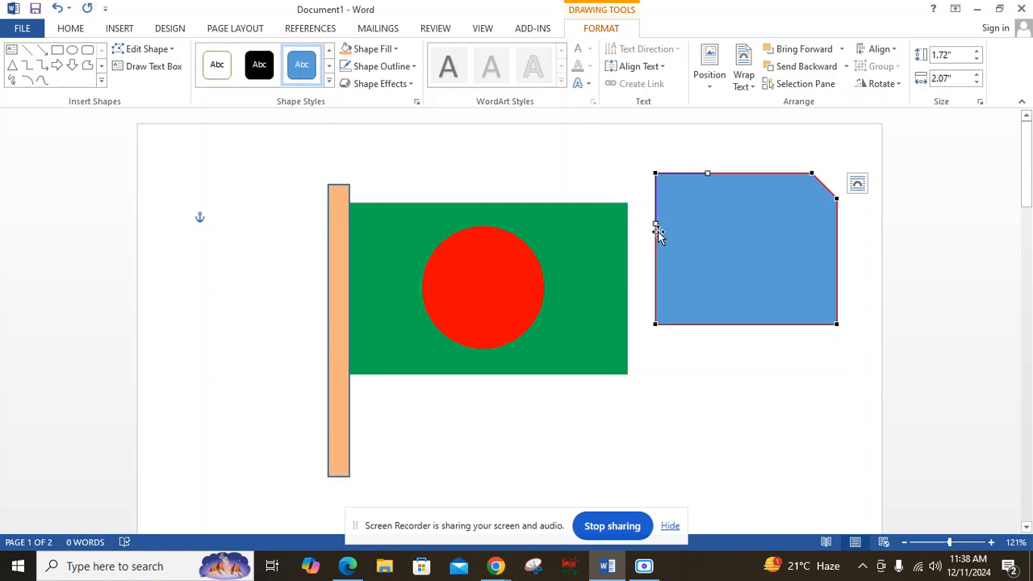
{"action": "left_click_drag", "start_coordinate": [655, 224], "coordinate": [675, 239]}
{"action": "left_click", "coordinate": [655, 321]}
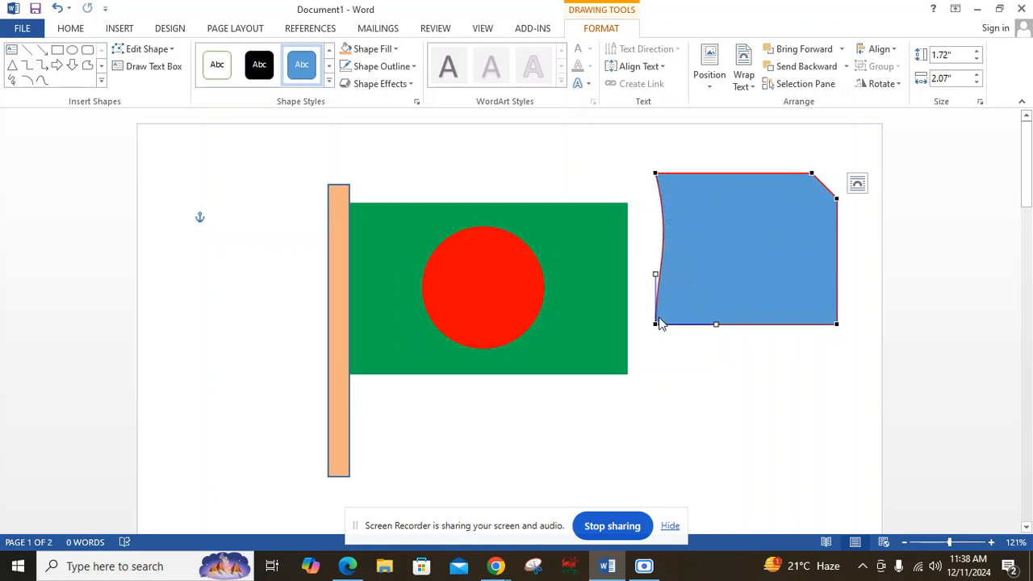
{"action": "left_click_drag", "start_coordinate": [655, 276], "coordinate": [673, 276]}
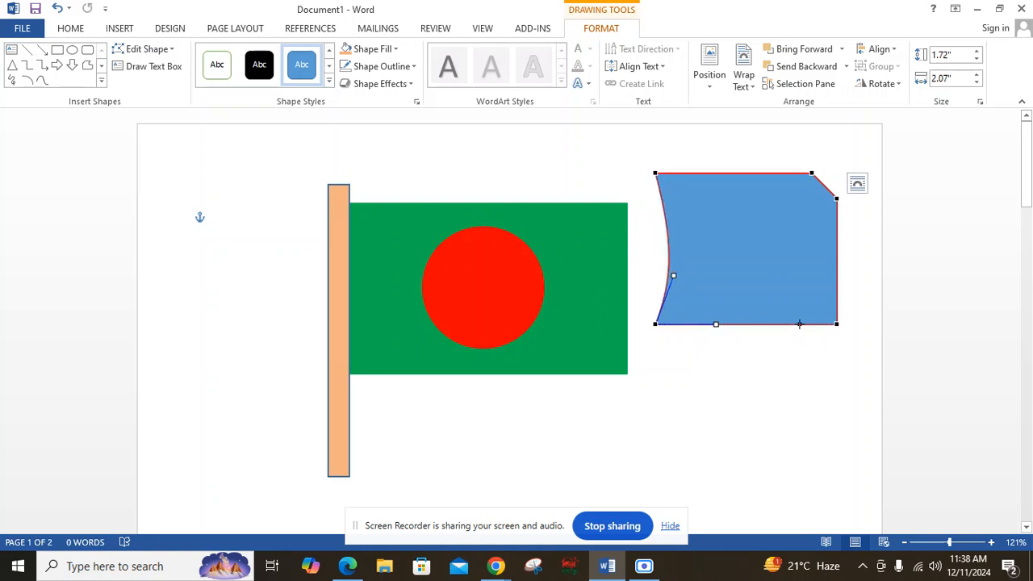
Step: Bend the blue shape's bottom edge upward into an arch using the handles of its two lower corner points
{"action": "left_click", "coordinate": [838, 324]}
{"action": "left_click_drag", "start_coordinate": [774, 327], "coordinate": [758, 296]}
{"action": "left_click", "coordinate": [653, 323]}
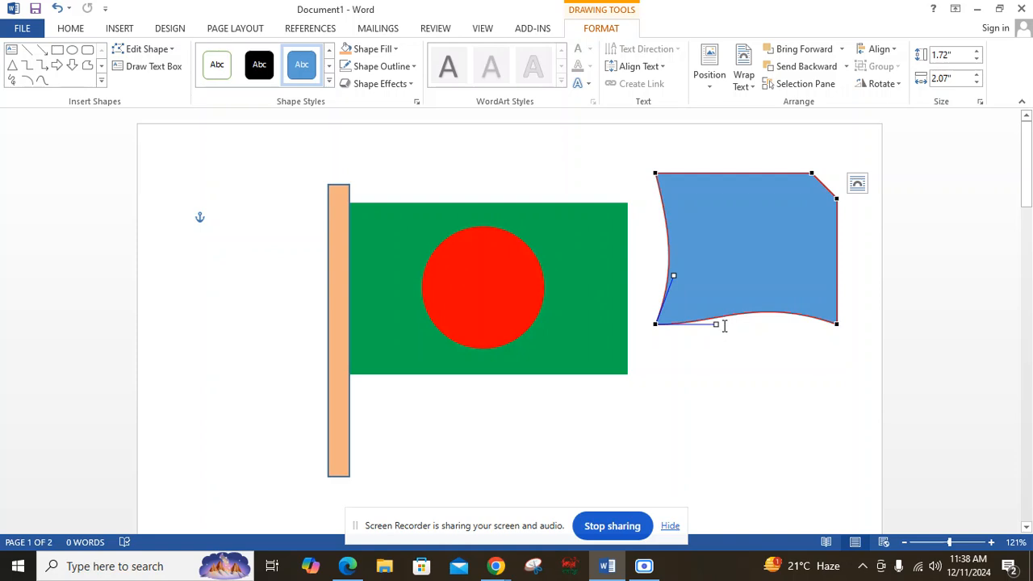
{"action": "left_click_drag", "start_coordinate": [716, 324], "coordinate": [743, 278]}
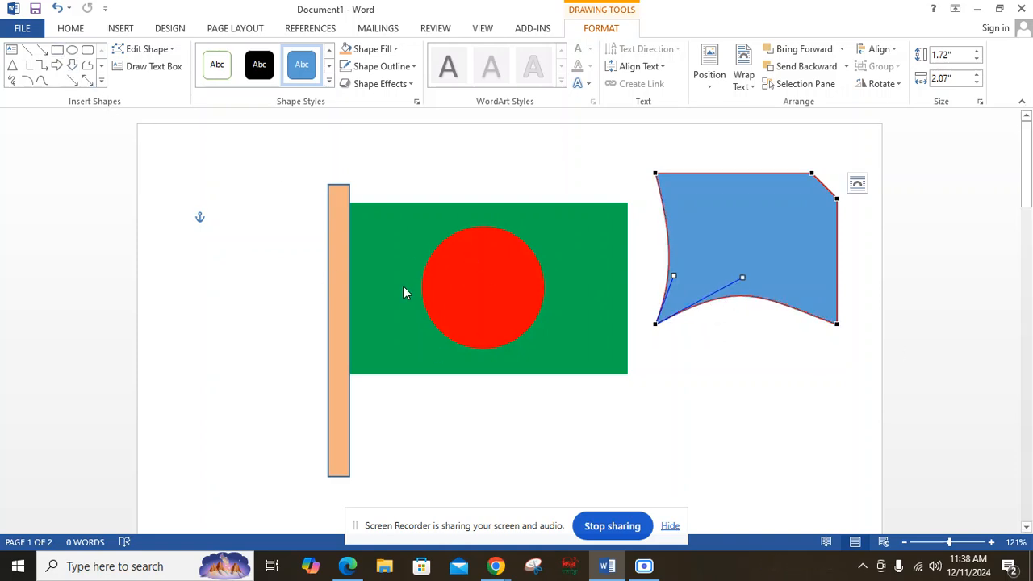
Step: Turn on point editing for the green flag and bend its bottom edge into a shallow wave
{"action": "left_click", "coordinate": [385, 276]}
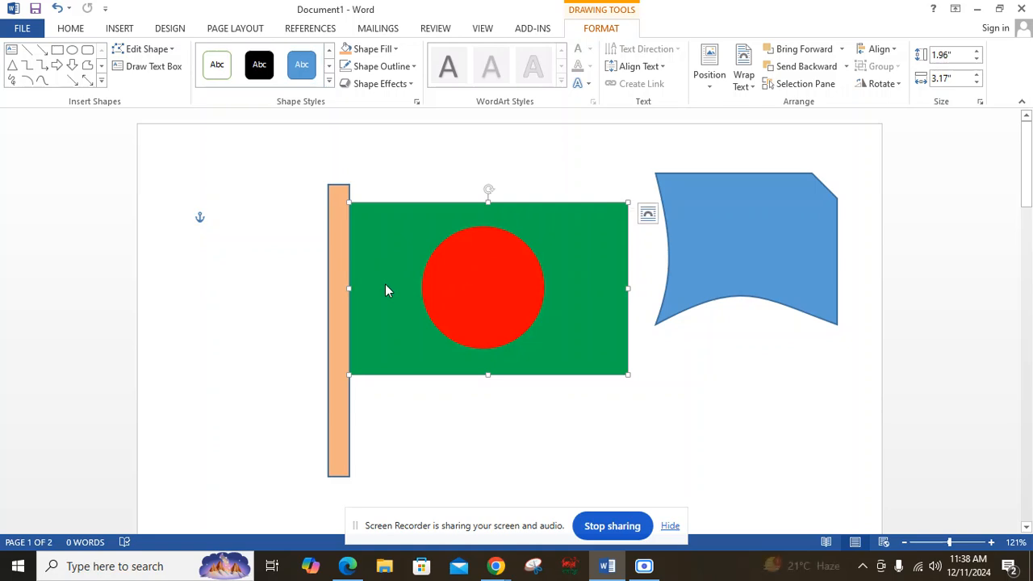
{"action": "left_click", "coordinate": [153, 51]}
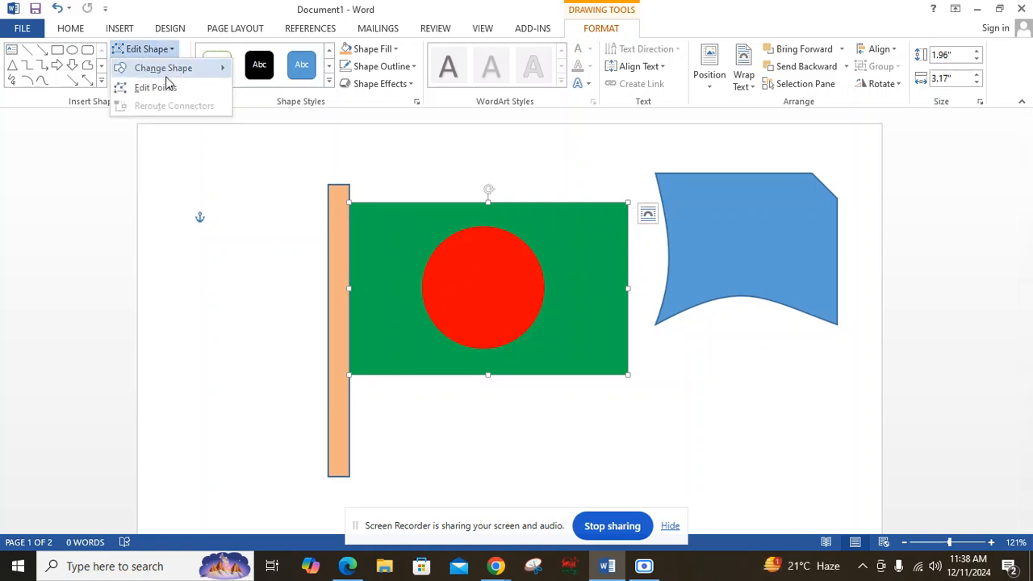
{"action": "left_click", "coordinate": [163, 88]}
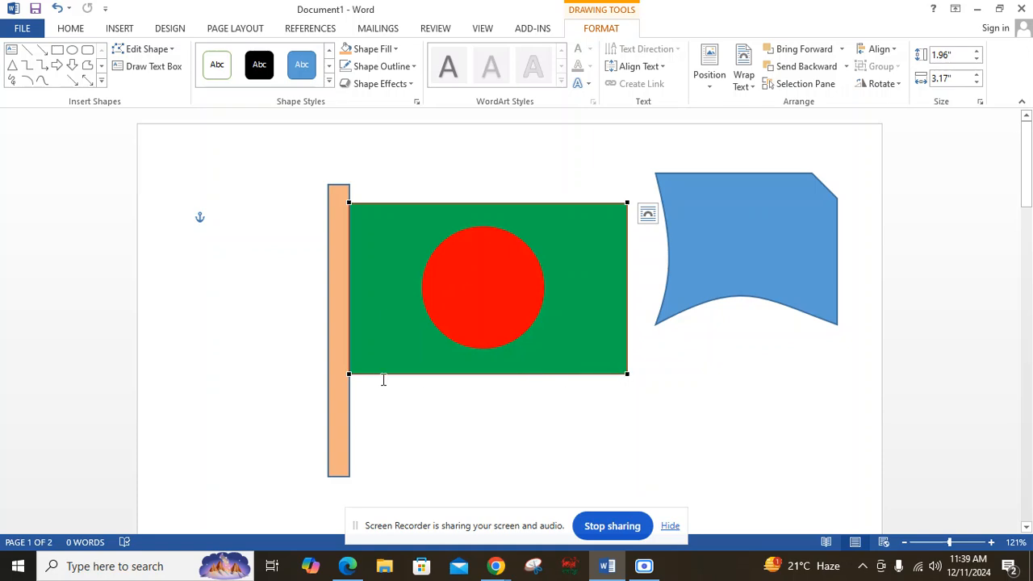
{"action": "left_click", "coordinate": [350, 374]}
{"action": "left_click_drag", "start_coordinate": [444, 374], "coordinate": [465, 392]}
{"action": "left_click", "coordinate": [627, 375]}
Step: Bend the green flag's top edge into a wave that rises near the pole and dips toward the free end
{"action": "left_click", "coordinate": [626, 201]}
{"action": "left_click_drag", "start_coordinate": [533, 201], "coordinate": [486, 246]}
{"action": "left_click", "coordinate": [348, 204]}
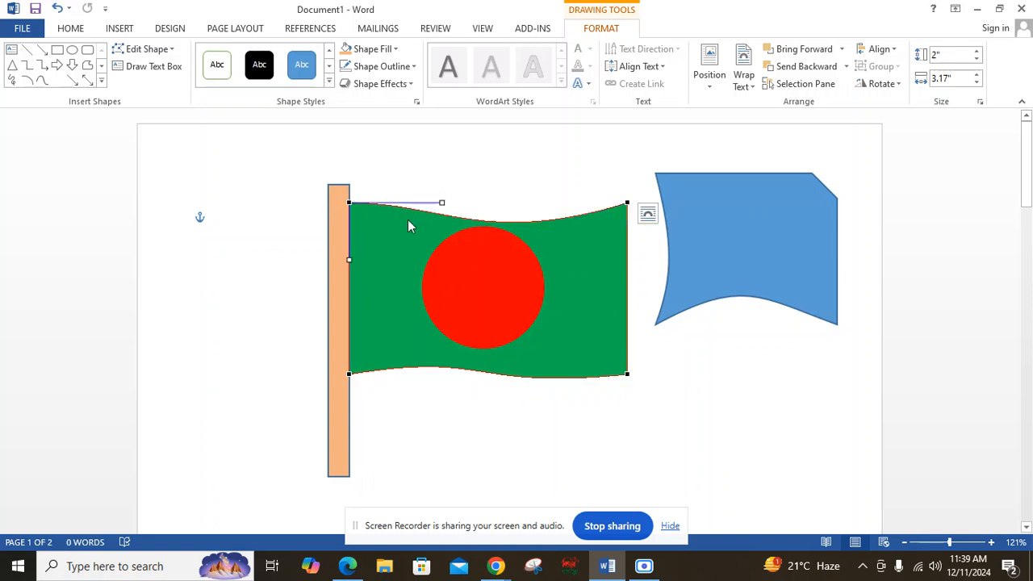
{"action": "left_click_drag", "start_coordinate": [441, 204], "coordinate": [444, 195]}
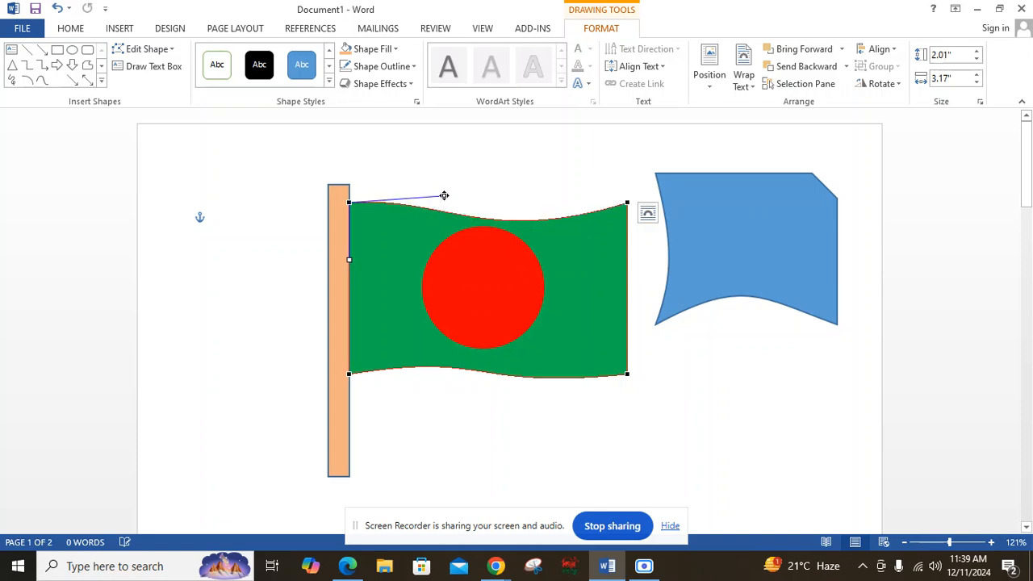
Step: Move the red circle slightly down and shrink it evenly so it sits within the wavy flag
{"action": "left_click", "coordinate": [497, 300]}
{"action": "left_click_drag", "start_coordinate": [497, 289], "coordinate": [494, 297]}
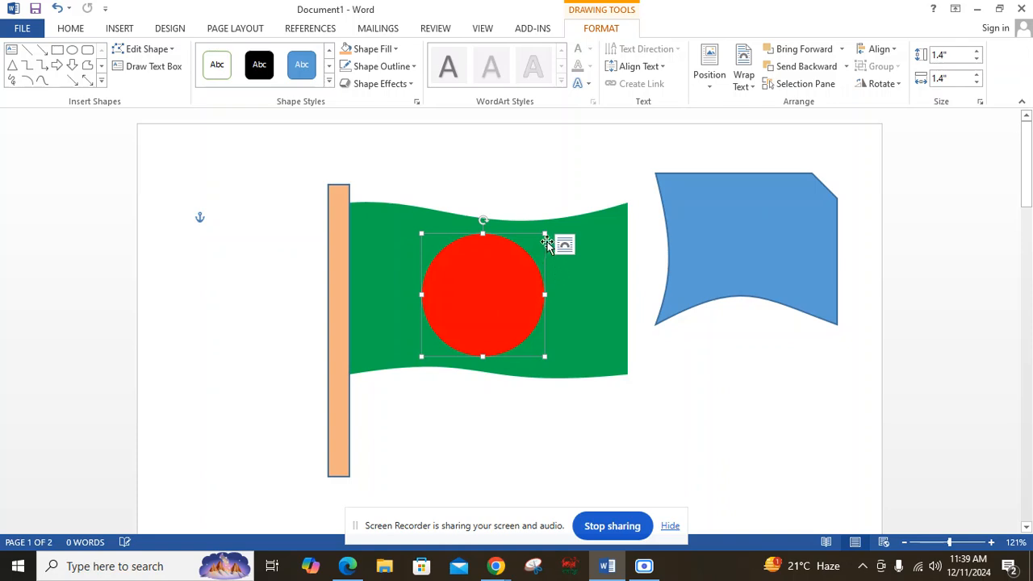
{"action": "left_click_drag", "start_coordinate": [540, 234], "coordinate": [518, 253]}
{"action": "left_click_drag", "start_coordinate": [493, 289], "coordinate": [496, 277]}
{"action": "key", "text": "Down"}
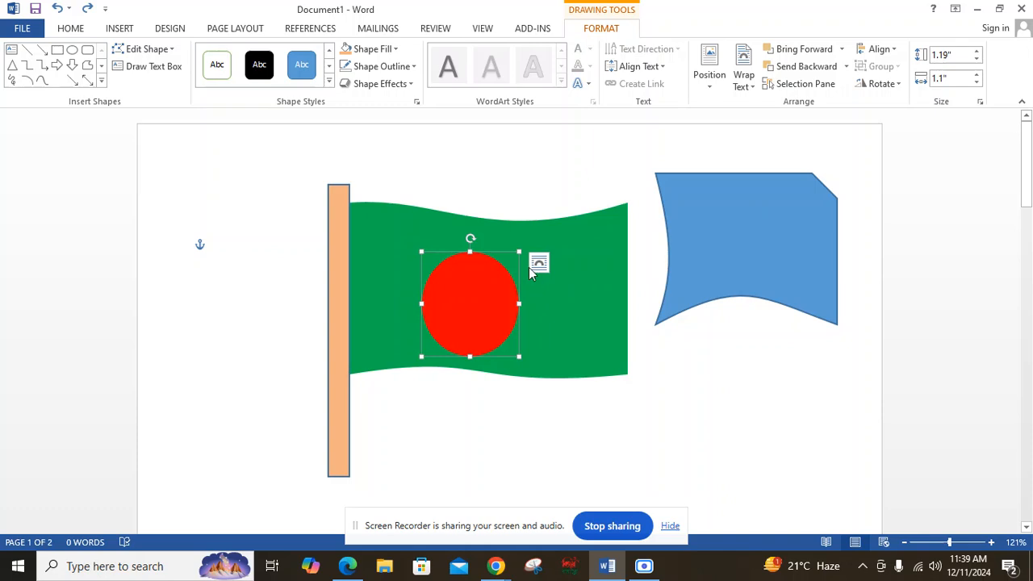
{"action": "key", "text": "ctrl+z"}
{"action": "left_click_drag", "start_coordinate": [546, 233], "coordinate": [520, 251]}
{"action": "left_click_drag", "start_coordinate": [484, 304], "coordinate": [486, 301]}
Step: Turn on point editing for the blue shape and pull its upper snipped-corner point out to the page's top right corner
{"action": "left_click", "coordinate": [771, 272]}
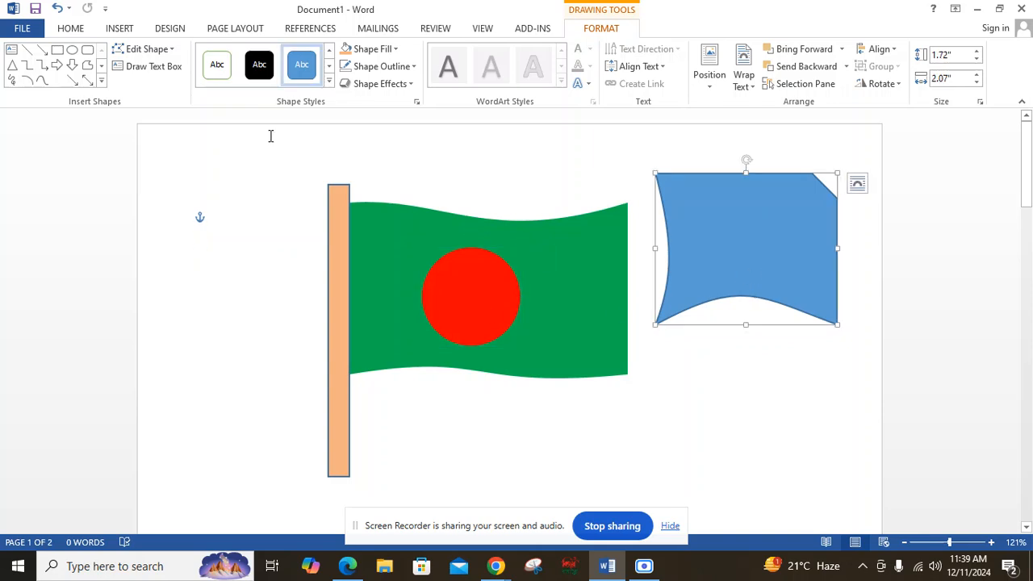
{"action": "left_click", "coordinate": [146, 49]}
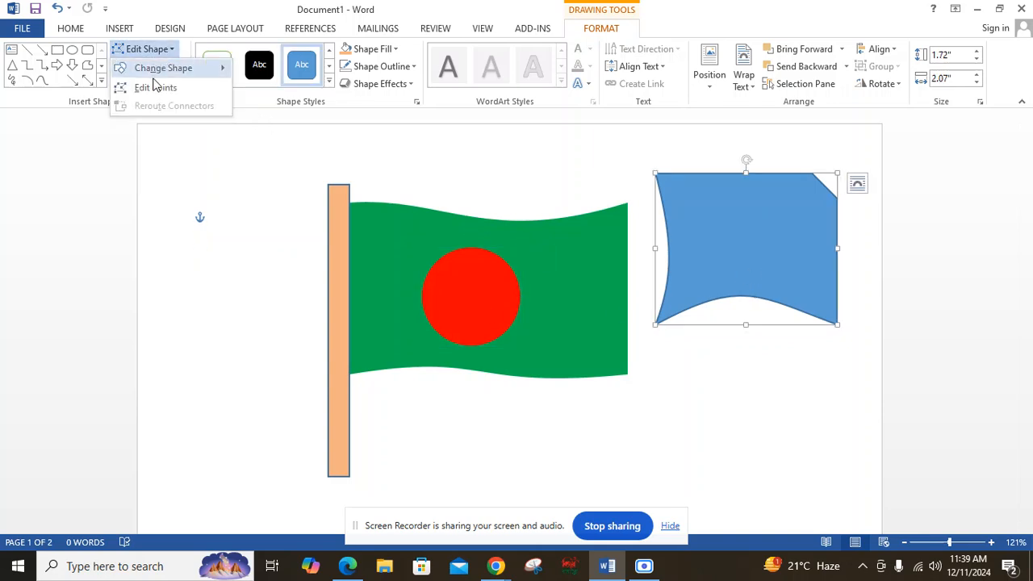
{"action": "left_click", "coordinate": [155, 87]}
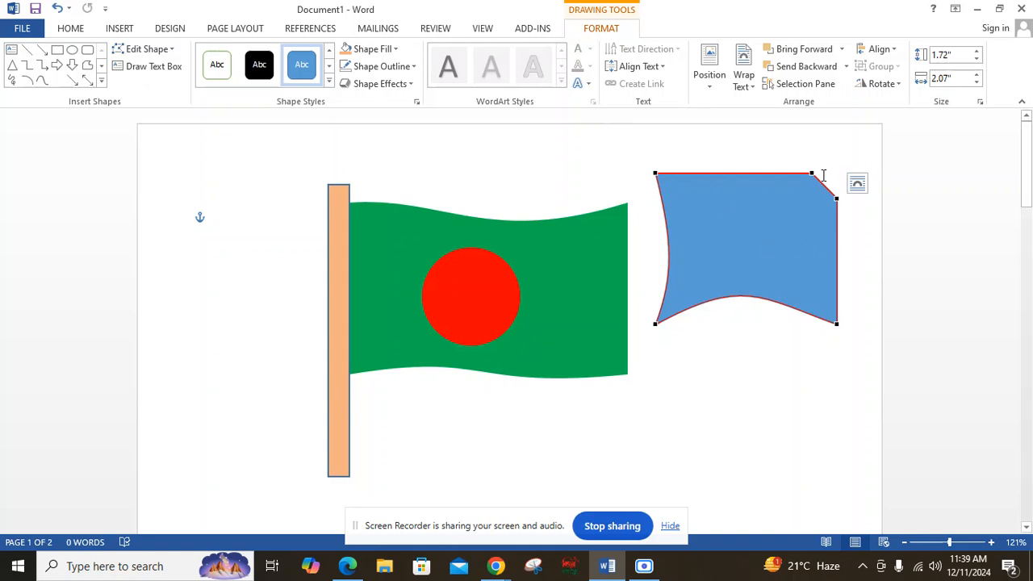
{"action": "left_click_drag", "start_coordinate": [811, 173], "coordinate": [882, 126]}
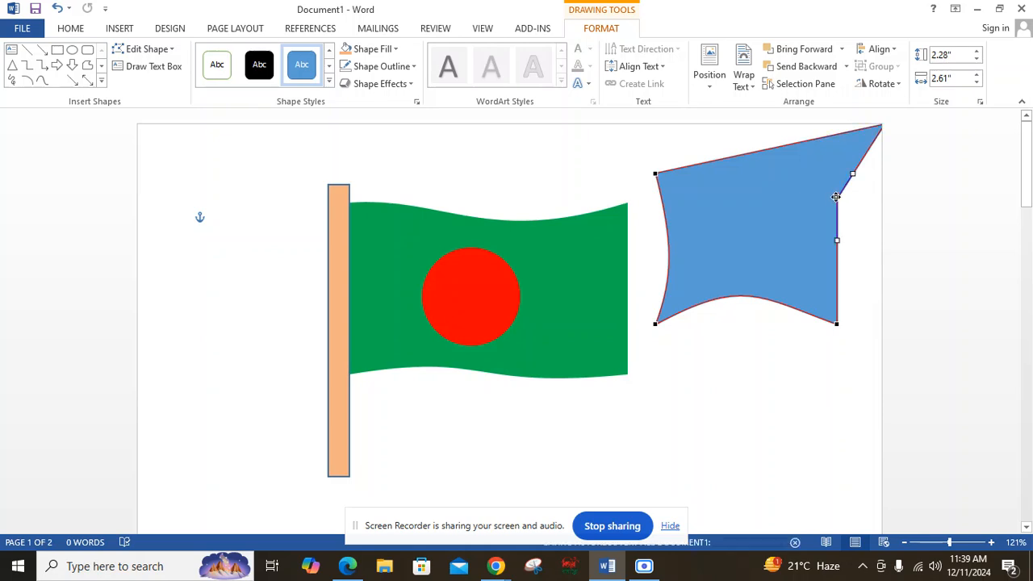
Step: Delete the blue shape's remaining snipped-corner point and pull its lower right corner out to the page's right edge
{"action": "right_click", "coordinate": [836, 197]}
{"action": "left_click", "coordinate": [888, 227]}
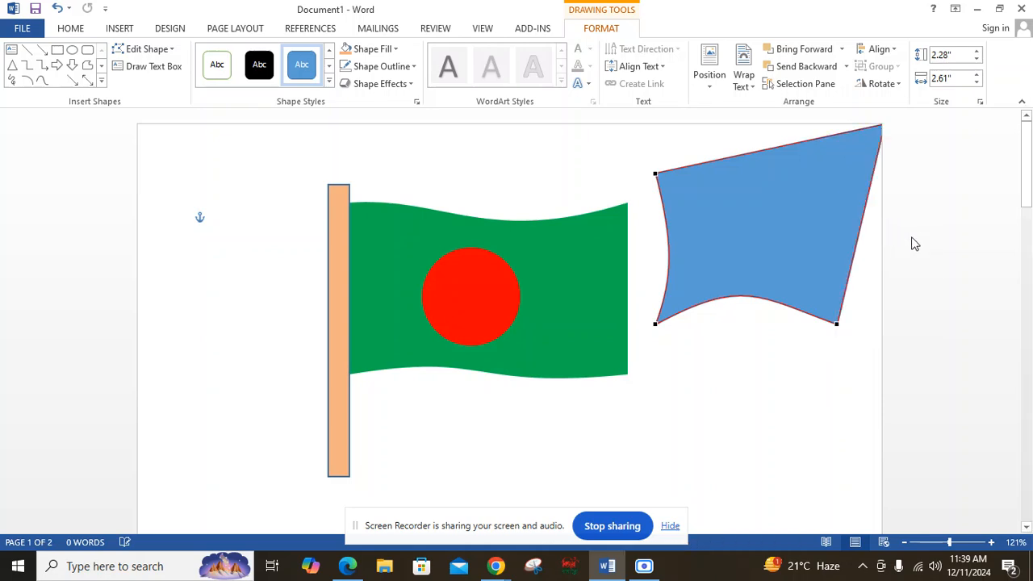
{"action": "left_click_drag", "start_coordinate": [836, 325], "coordinate": [882, 321]}
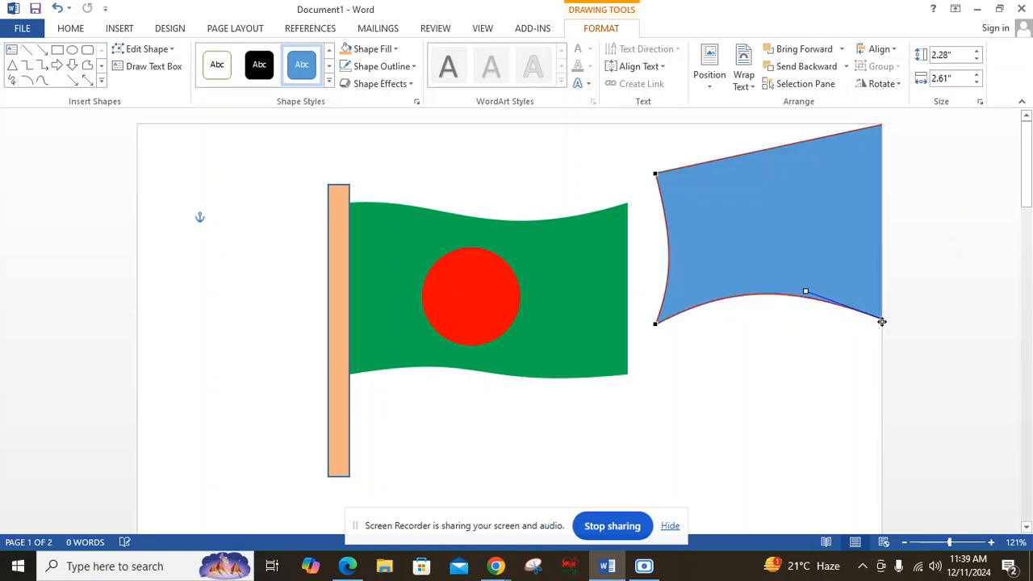
Step: Add a point in the middle of the blue shape's bottom edge, raise it into a peak and bend the curve beside it
{"action": "right_click", "coordinate": [751, 294]}
{"action": "left_click", "coordinate": [786, 300]}
{"action": "left_click_drag", "start_coordinate": [759, 301], "coordinate": [784, 266]}
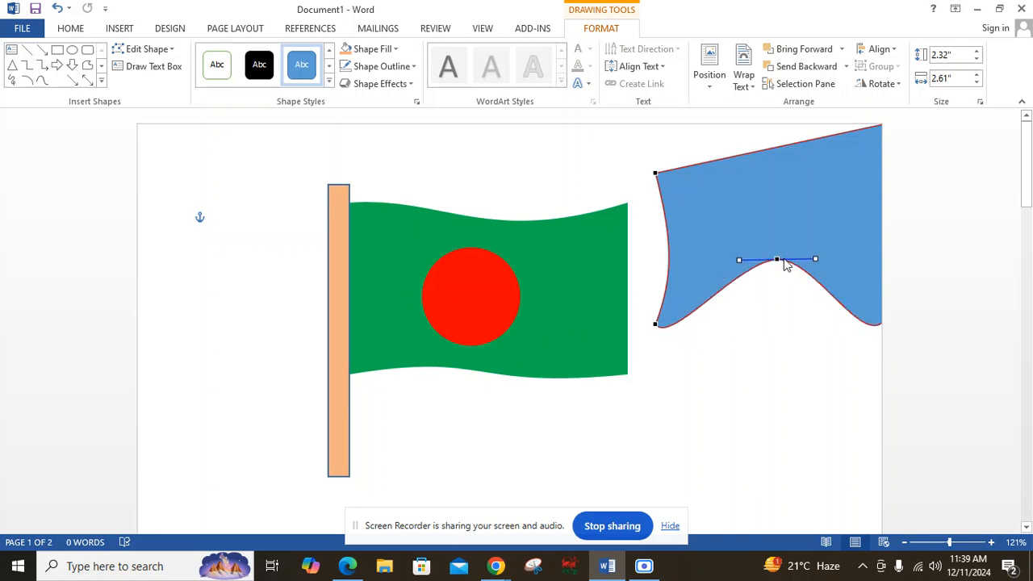
{"action": "left_click_drag", "start_coordinate": [816, 254], "coordinate": [822, 296]}
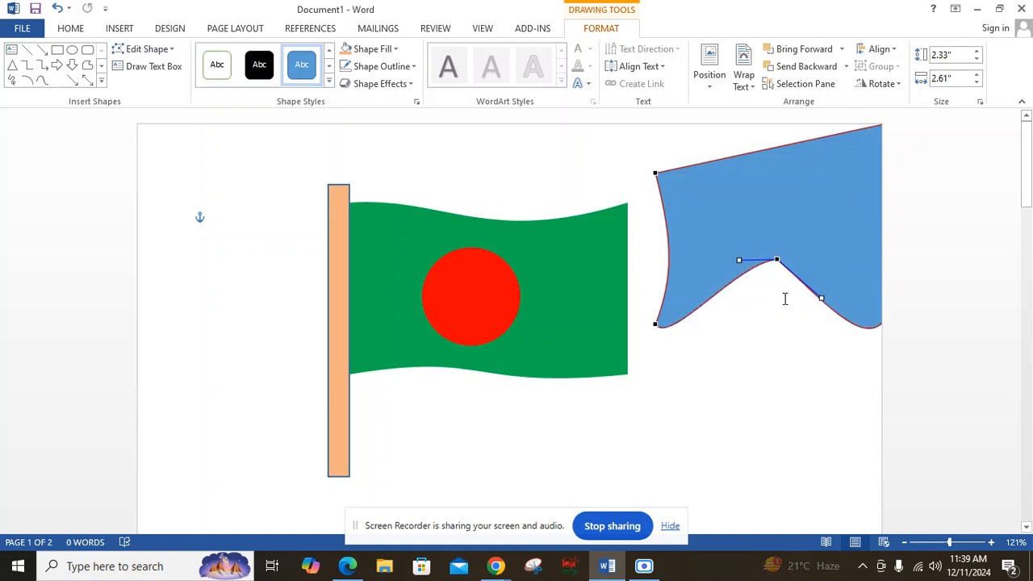
Step: Reshape the curves of the blue shape's top and left edges, and delete the peak point on its bottom edge
{"action": "left_click", "coordinate": [656, 173]}
{"action": "left_click_drag", "start_coordinate": [733, 154], "coordinate": [772, 186]}
{"action": "left_click_drag", "start_coordinate": [670, 241], "coordinate": [654, 242]}
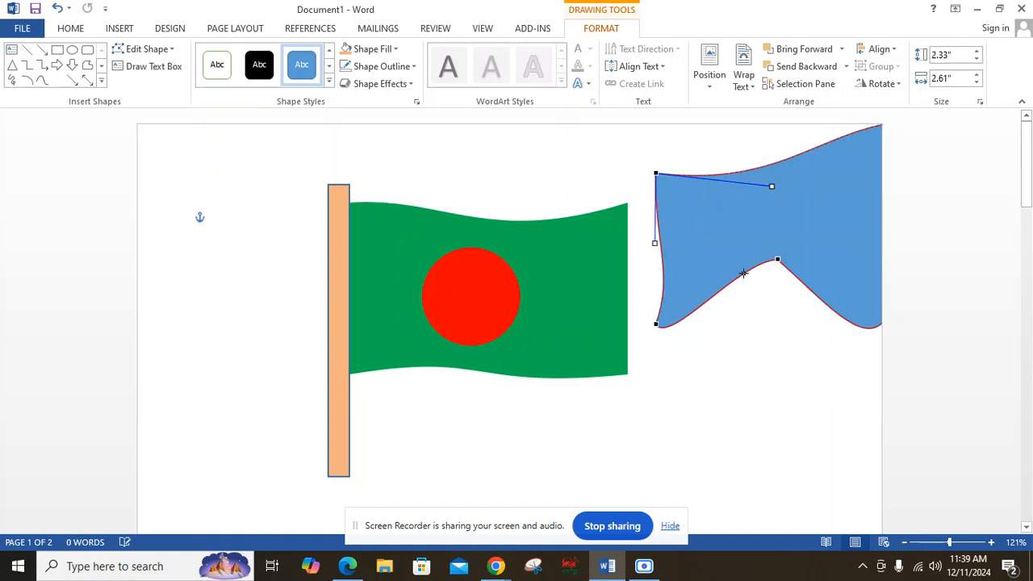
{"action": "right_click", "coordinate": [778, 260]}
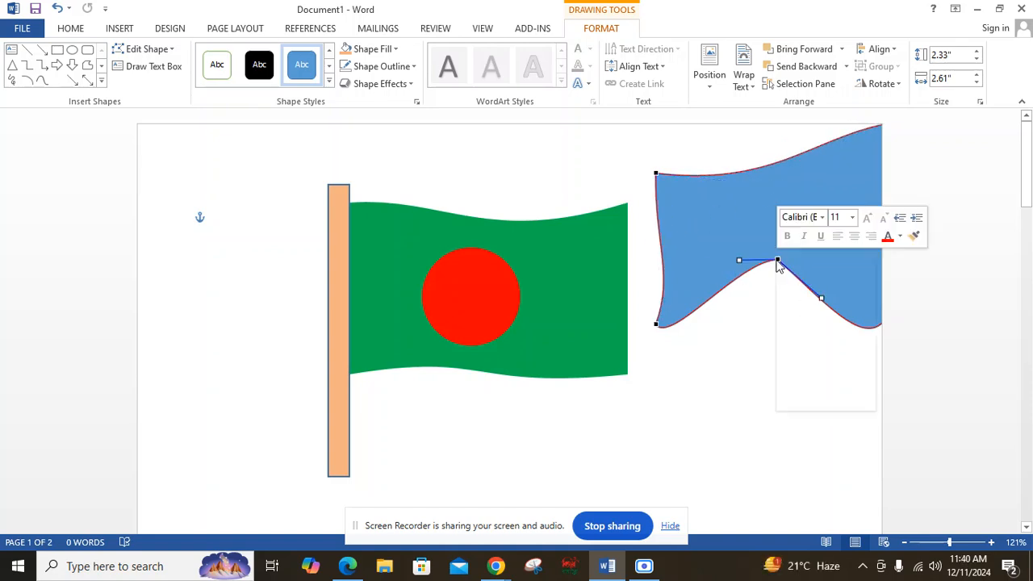
{"action": "left_click", "coordinate": [823, 288]}
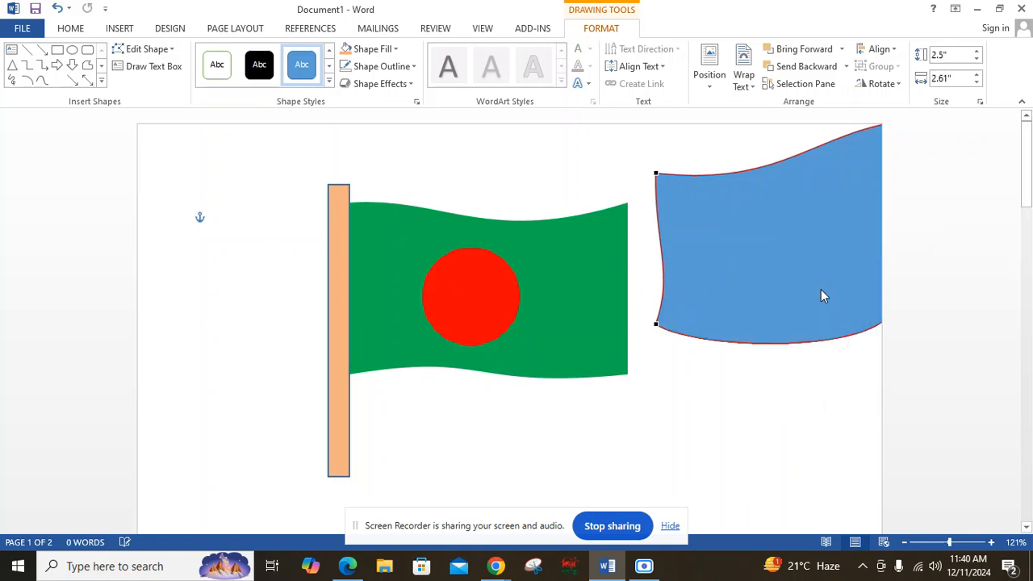
Step: Pull the blue shape's upper left corner inward to the page's top edge and flatten the shape's top edge
{"action": "left_click_drag", "start_coordinate": [659, 170], "coordinate": [694, 125]}
{"action": "left_click_drag", "start_coordinate": [813, 135], "coordinate": [824, 120]}
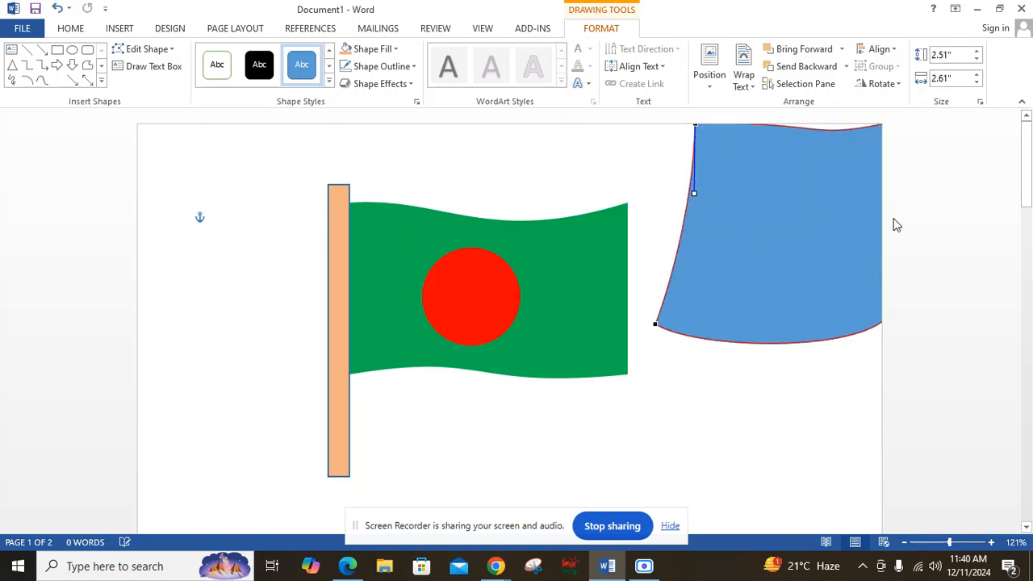
{"action": "left_click", "coordinate": [882, 126]}
{"action": "left_click_drag", "start_coordinate": [807, 139], "coordinate": [798, 126]}
Step: Reopen point editing and pull the blue shape's lower left point up and inward, making it about 2.29" high and 2.16" wide
{"action": "left_click", "coordinate": [788, 253]}
{"action": "left_click", "coordinate": [168, 50]}
{"action": "left_click", "coordinate": [164, 87]}
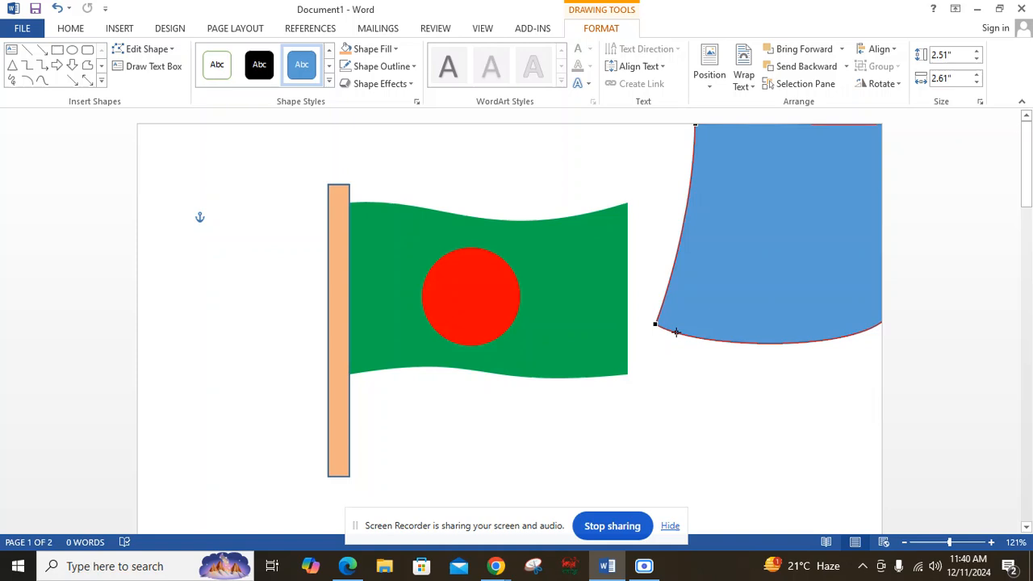
{"action": "left_click", "coordinate": [654, 327]}
{"action": "left_click_drag", "start_coordinate": [692, 349], "coordinate": [802, 190]}
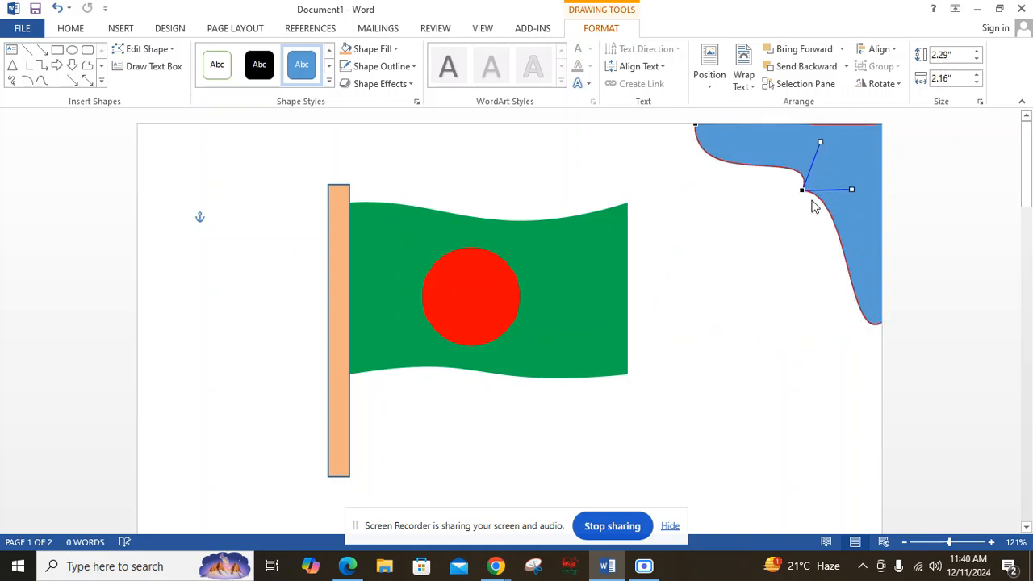
Step: Adjust the curve handle of the blue shape's lower right point, making the shape about 2.28" high
{"action": "left_click", "coordinate": [883, 320]}
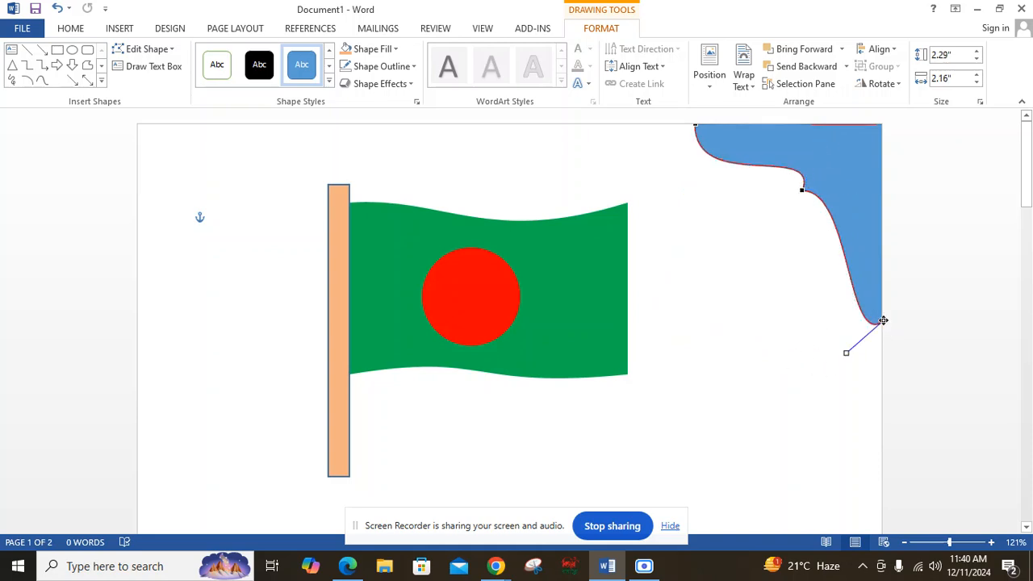
{"action": "left_click", "coordinate": [845, 358]}
{"action": "left_click", "coordinate": [881, 323]}
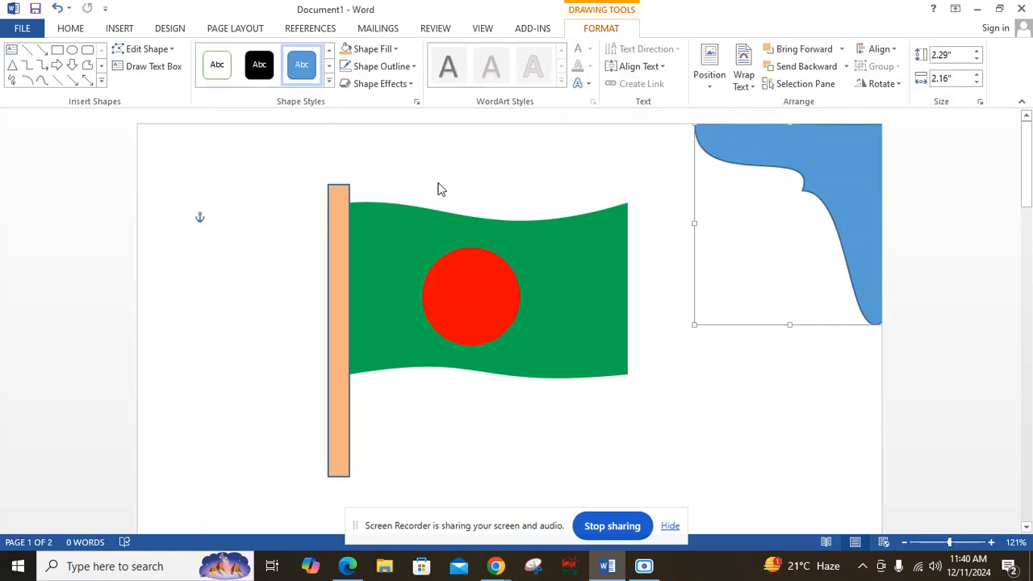
{"action": "left_click", "coordinate": [159, 53]}
{"action": "left_click", "coordinate": [151, 85]}
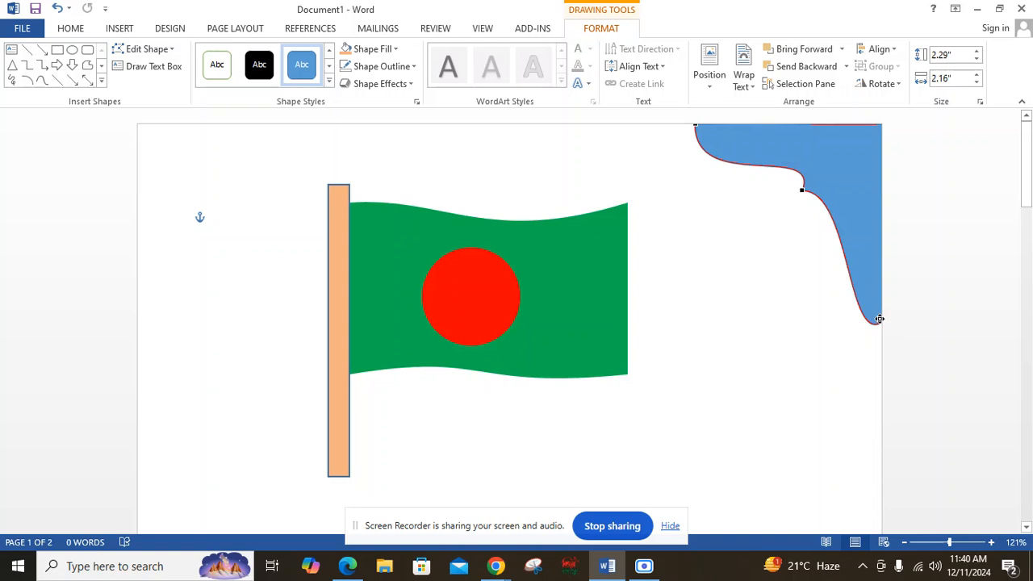
{"action": "left_click_drag", "start_coordinate": [844, 353], "coordinate": [837, 349]}
Step: Adjust the curve handle of the blue shape's upper left point to make it about 2.17" wide, and leave point editing
{"action": "left_click", "coordinate": [695, 127]}
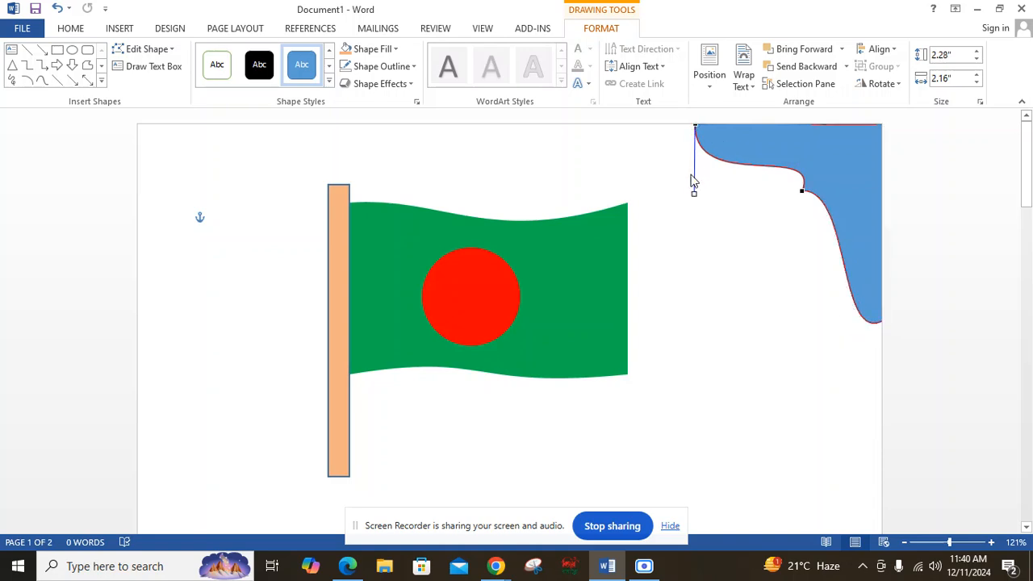
{"action": "left_click_drag", "start_coordinate": [692, 194], "coordinate": [684, 185]}
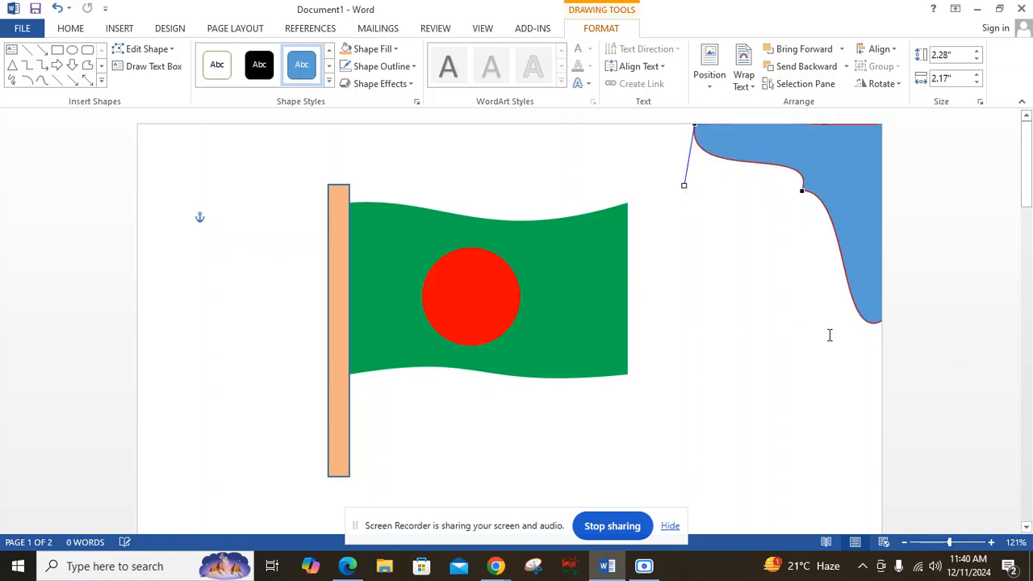
{"action": "left_click", "coordinate": [720, 257]}
{"action": "scroll", "coordinate": [791, 341], "scroll_direction": "down", "scroll_amount": 3}
{"action": "scroll", "coordinate": [791, 342], "scroll_direction": "up", "scroll_amount": 3}
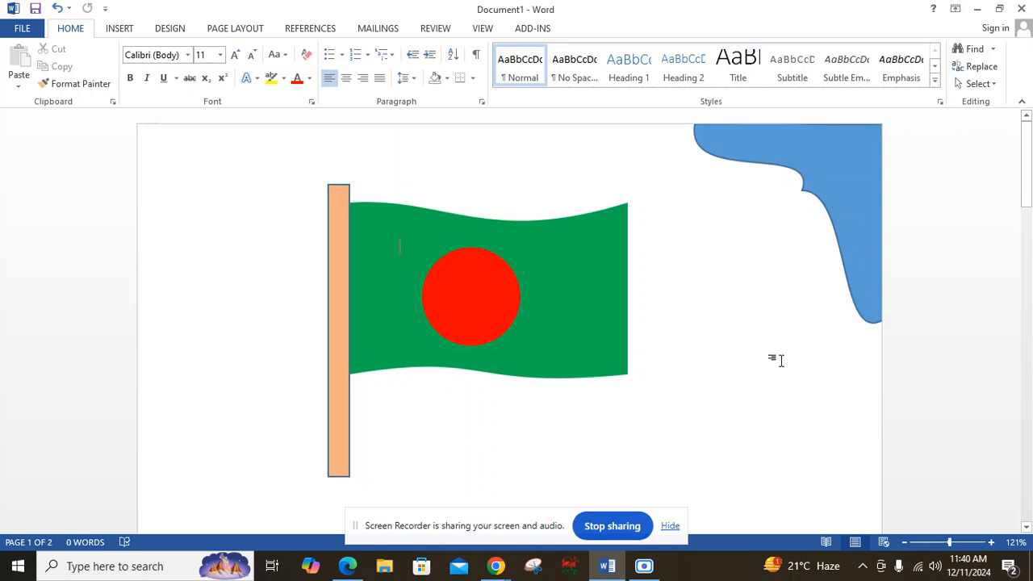
Step: Select the blue corner shape and show its formatting options
{"action": "left_click", "coordinate": [834, 166]}
{"action": "left_click", "coordinate": [604, 29]}
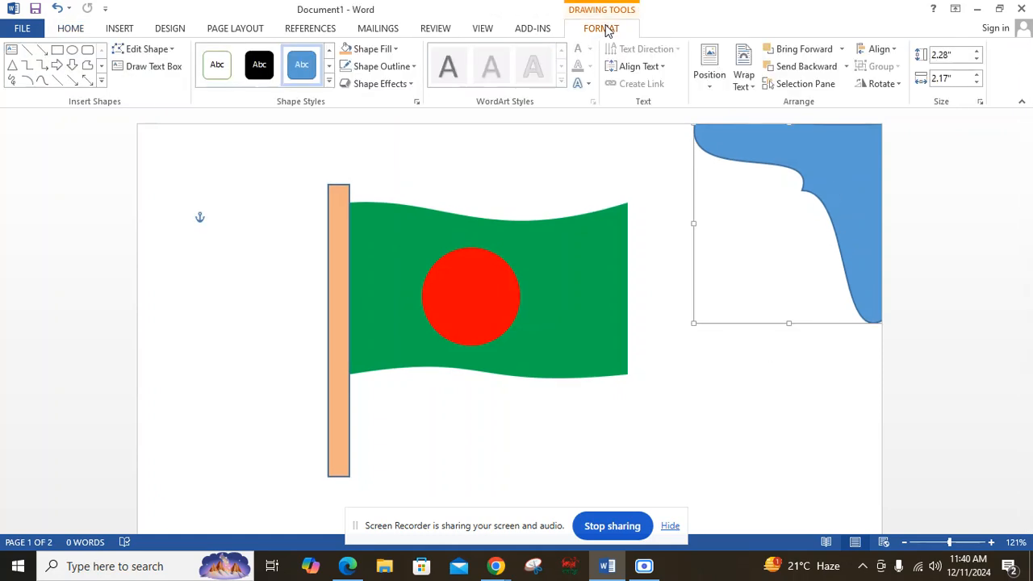